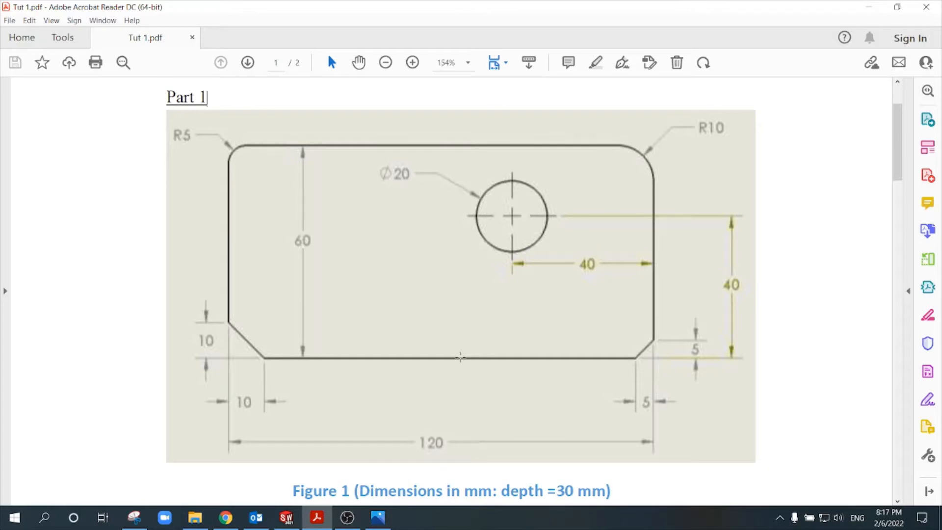
# Step: Examine the Part 1 drawing for the plate's overall size, corner radii, chamfers, hole diameter, hole position and depth
pyautogui.moveTo(641, 137)
pyautogui.mouseDown()
pyautogui.moveTo(448, 157)
pyautogui.moveTo(204, 164)
pyautogui.mouseUp()
pyautogui.click(233, 184)
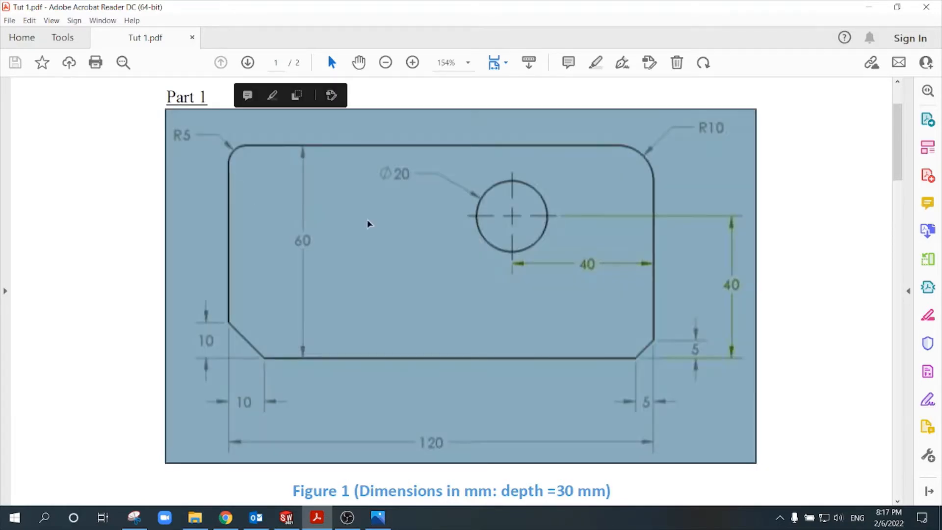
pyautogui.click(371, 224)
pyautogui.moveTo(535, 196)
pyautogui.mouseDown()
pyautogui.moveTo(471, 242)
pyautogui.moveTo(519, 201)
pyautogui.moveTo(496, 202)
pyautogui.mouseUp()
pyautogui.click(484, 201)
pyautogui.click(477, 226)
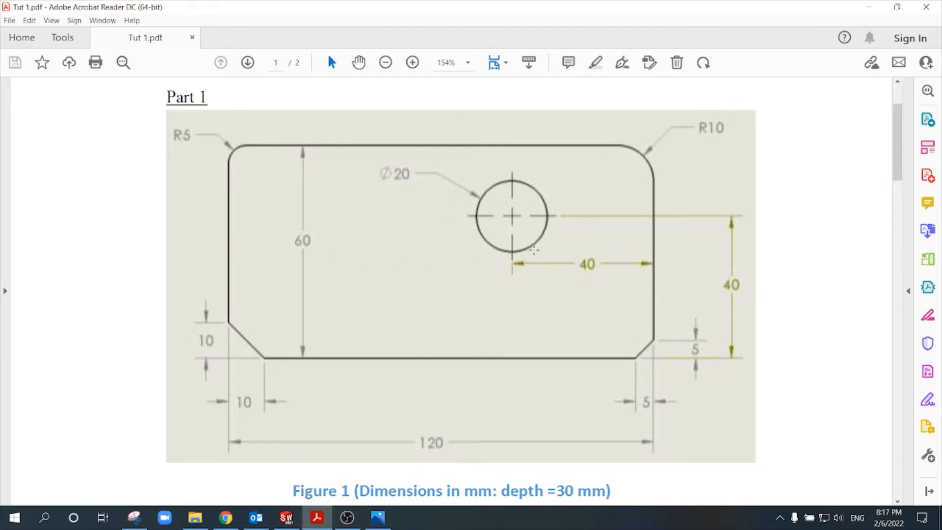
pyautogui.click(512, 219)
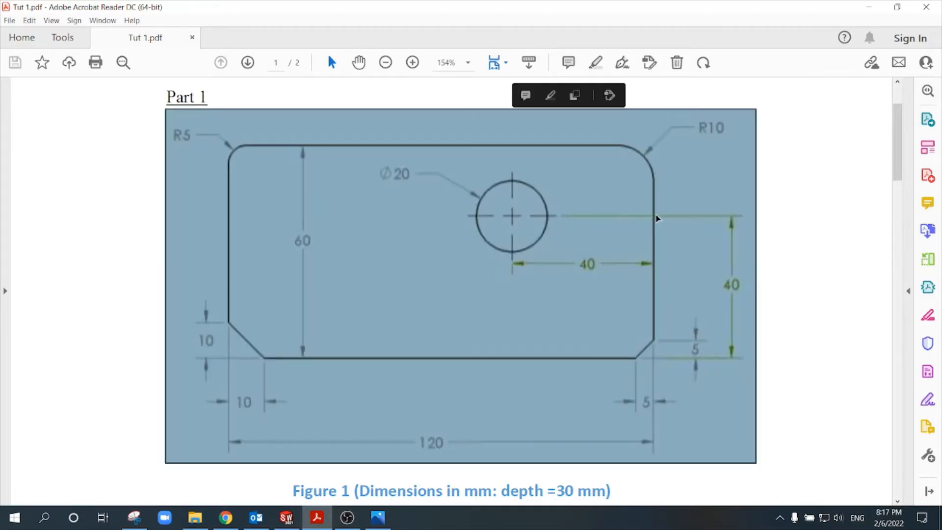
pyautogui.click(558, 278)
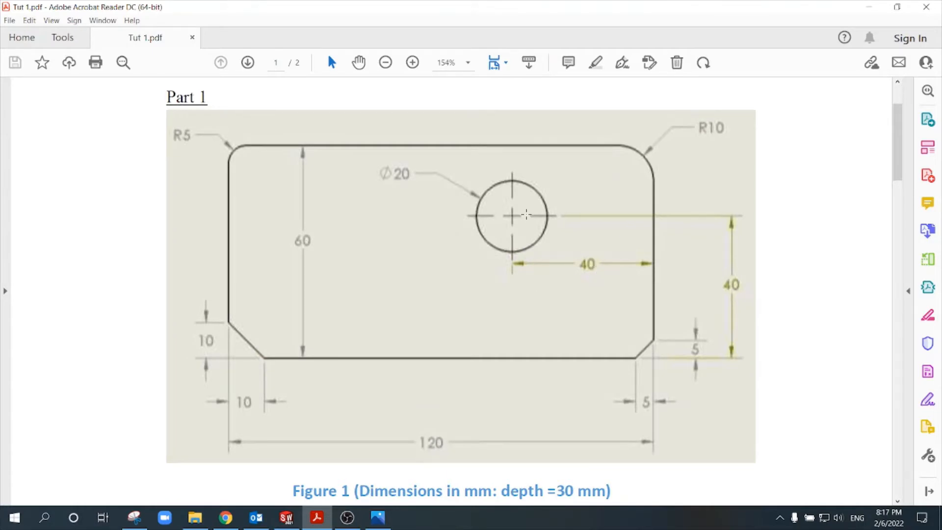
pyautogui.click(517, 220)
pyautogui.click(524, 359)
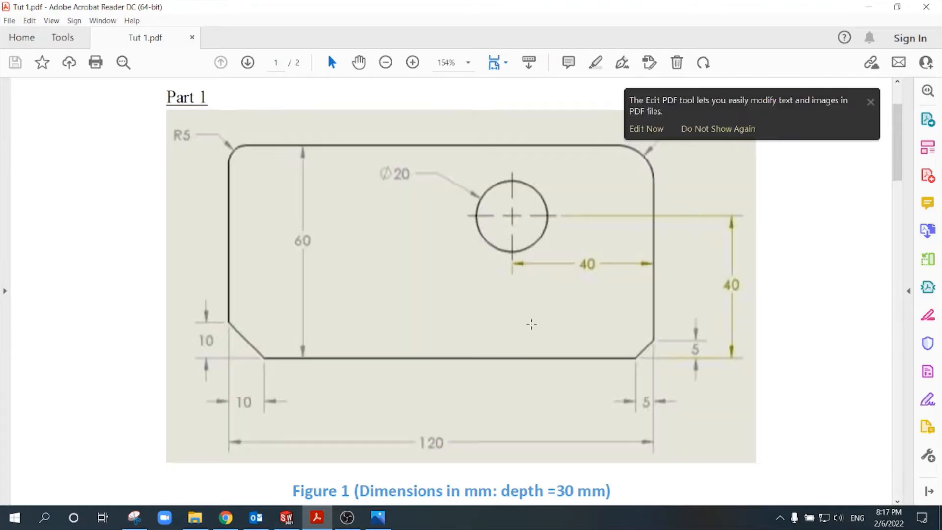
pyautogui.click(706, 334)
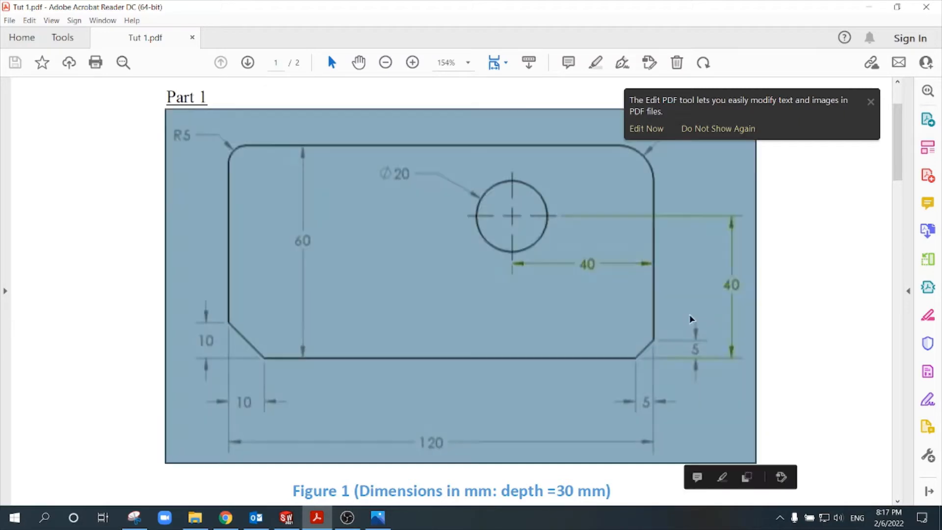
pyautogui.click(692, 307)
pyautogui.scroll(2, 697, 283)
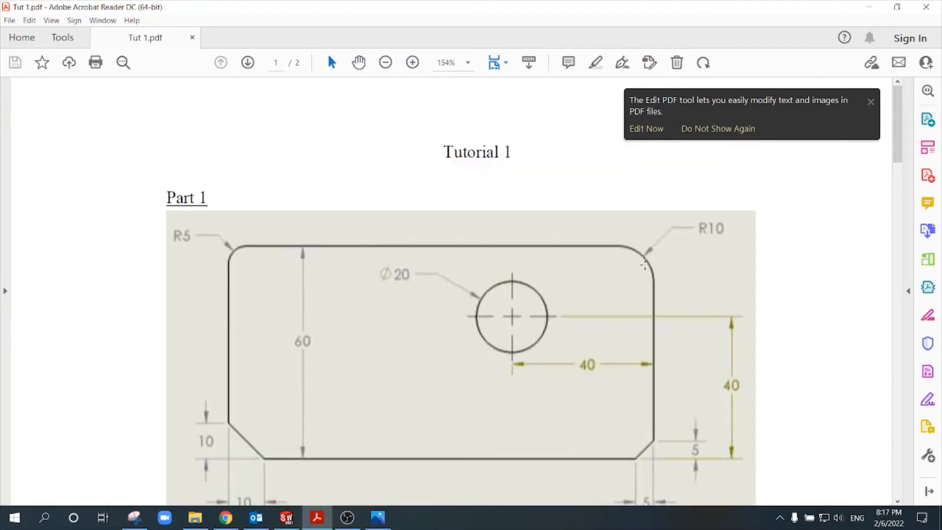
pyautogui.scroll(-2, 496, 296)
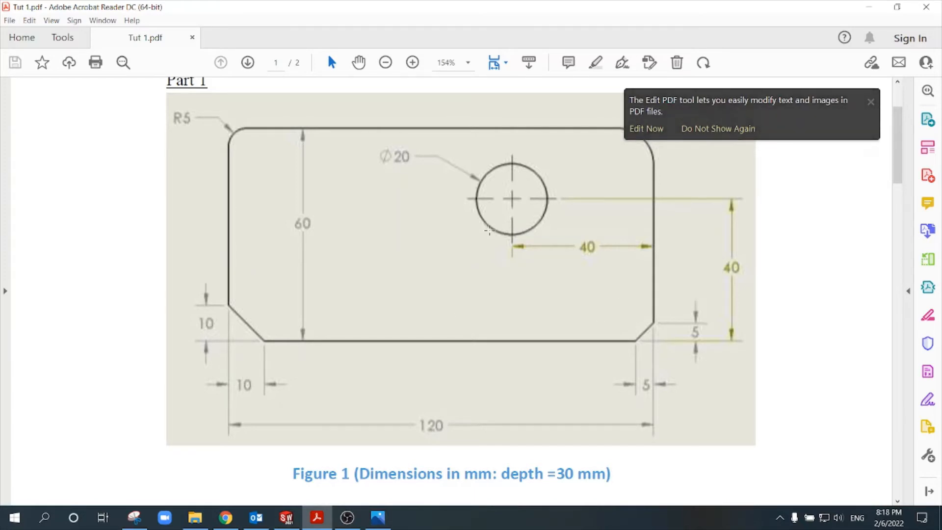
# Step: Switch to SOLIDWORKS, create a new part and start a sketch on the Front Plane
pyautogui.click(288, 516)
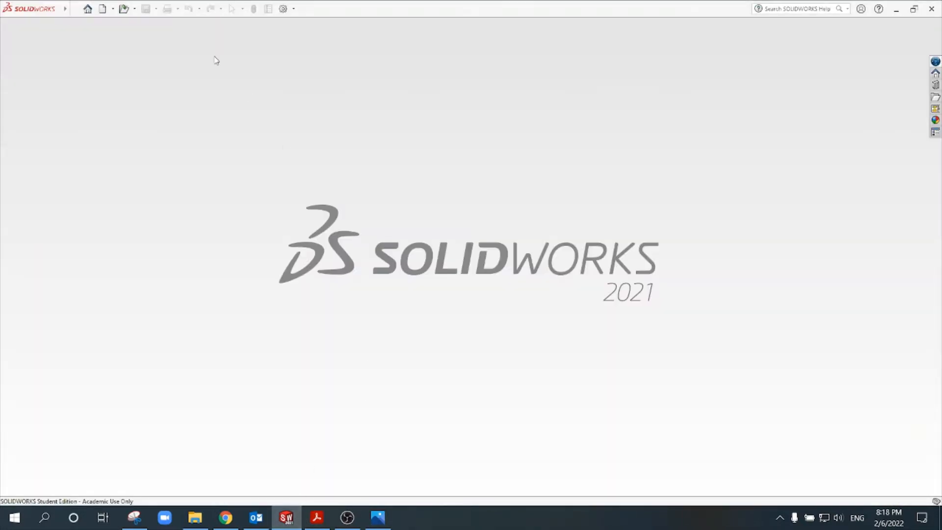
pyautogui.click(102, 10)
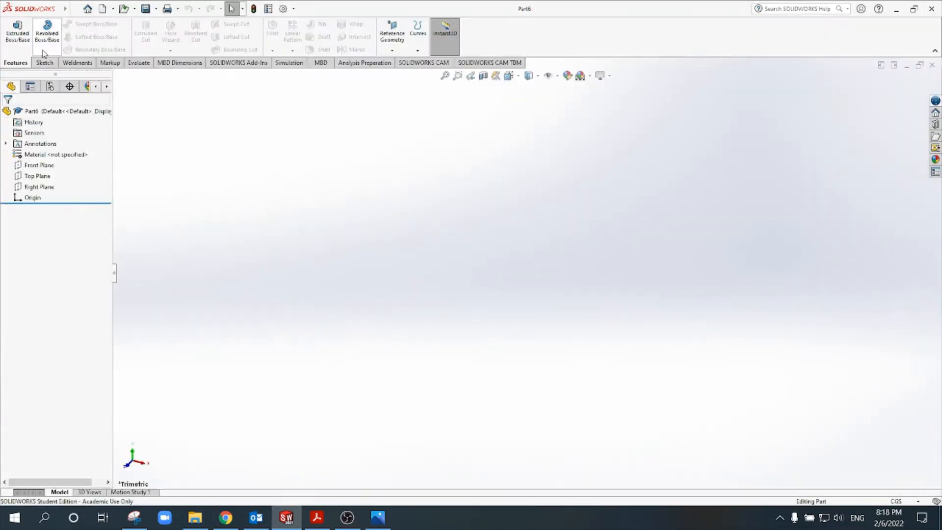
pyautogui.click(44, 63)
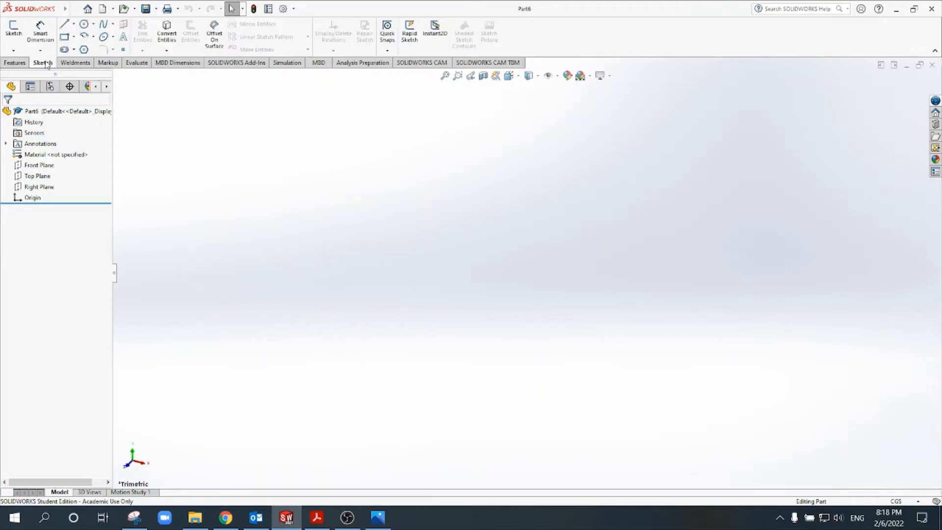
pyautogui.click(14, 29)
pyautogui.click(389, 153)
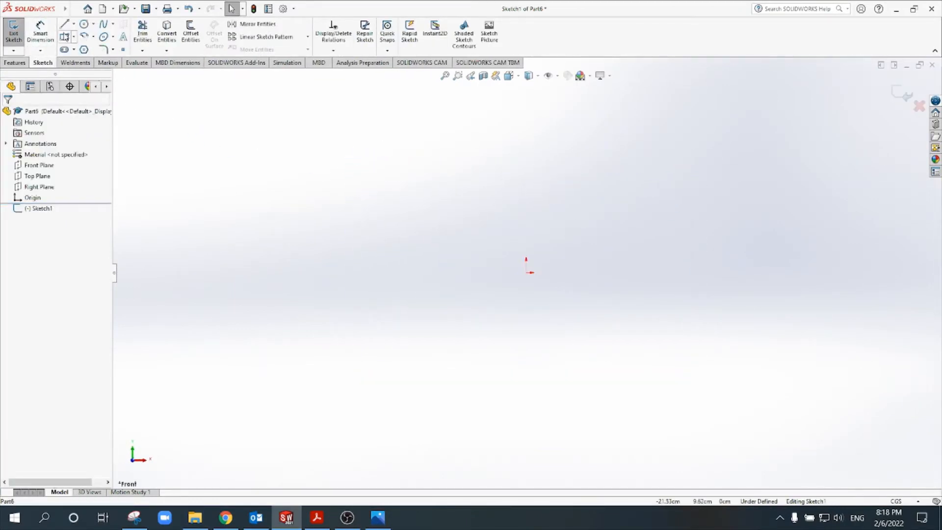
# Step: Draw a corner rectangle about 9.5 cm wide, extending up and right from the origin
pyautogui.click(64, 36)
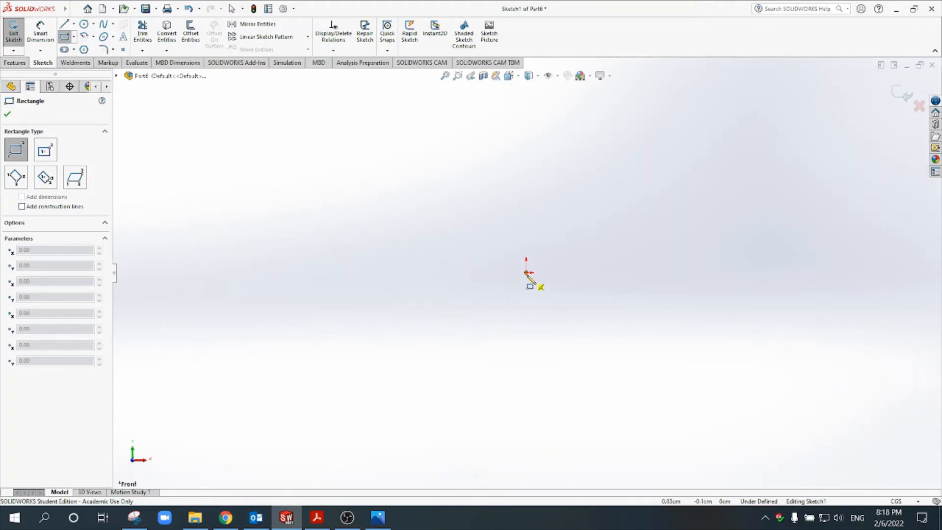
pyautogui.click(527, 273)
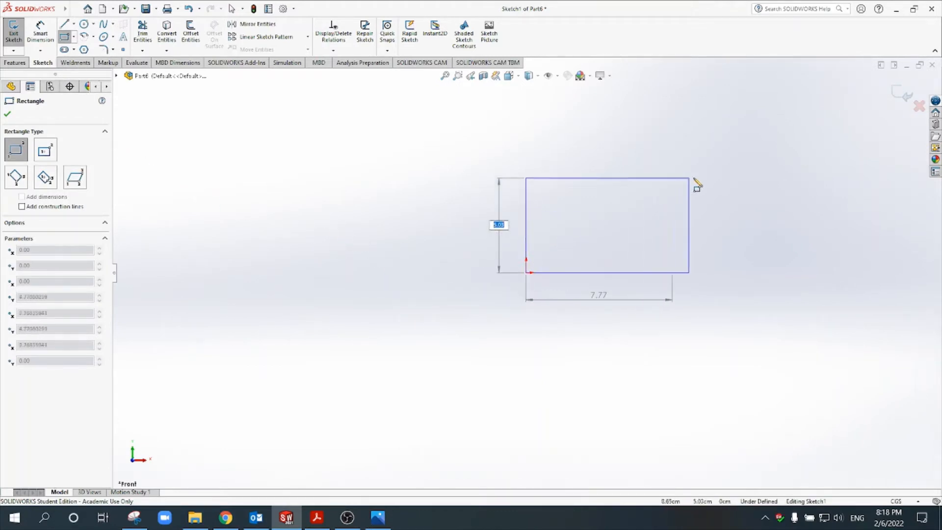
pyautogui.click(705, 175)
pyautogui.press('Escape')
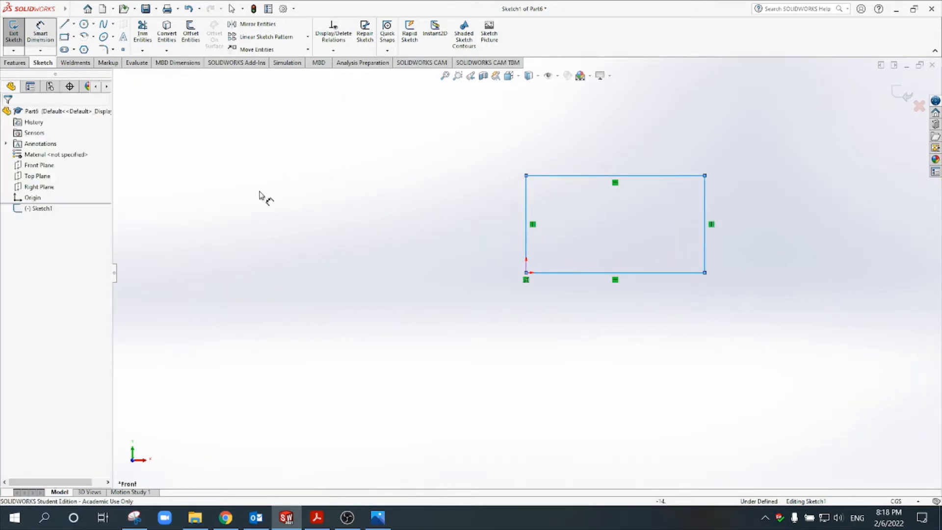
# Step: Dimension the rectangle's bottom edge to 120 and its right edge to 60
pyautogui.click(627, 273)
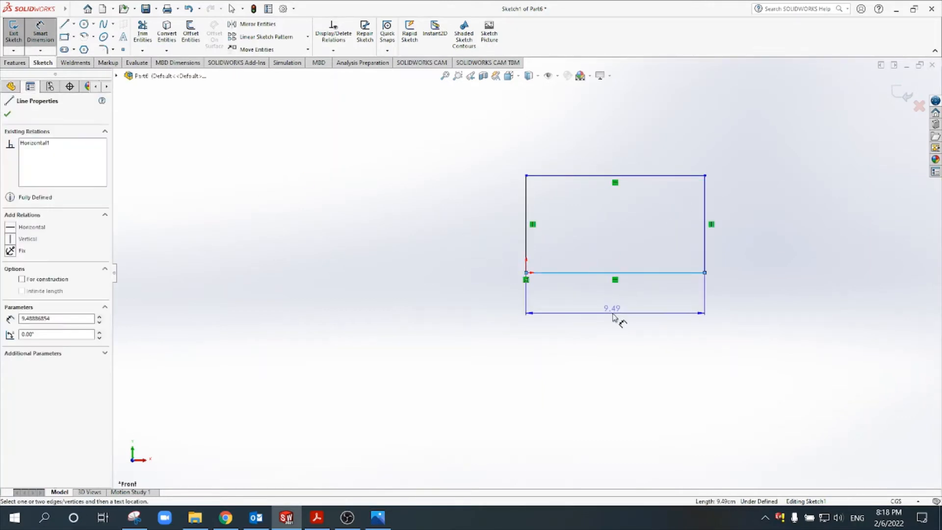
pyautogui.click(615, 317)
pyautogui.write('12')
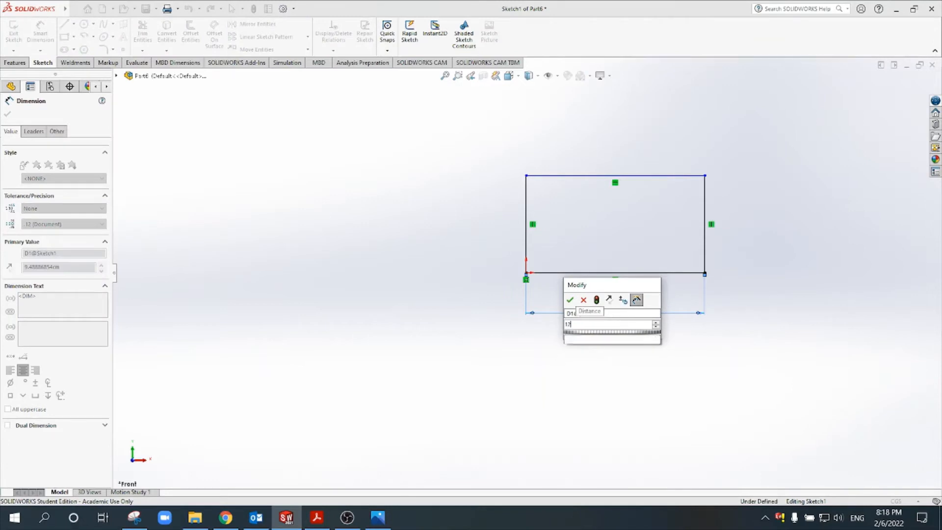
pyautogui.write('0')
pyautogui.press('Return')
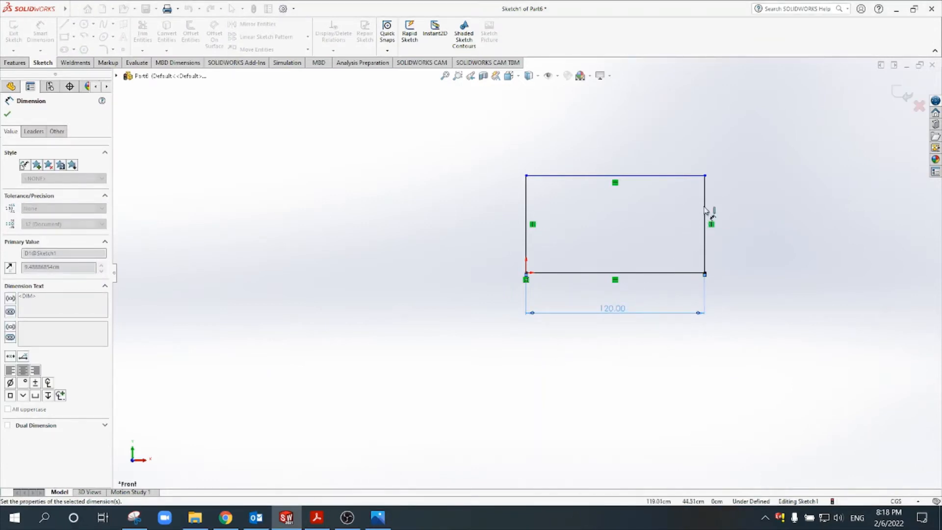
pyautogui.click(706, 211)
pyautogui.click(748, 220)
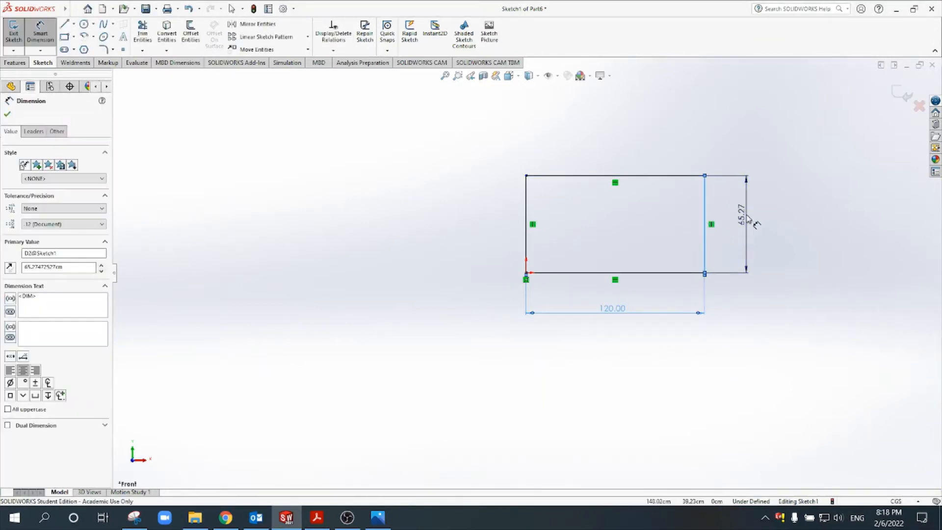
pyautogui.write('60')
pyautogui.press('Return')
pyautogui.press('Escape')
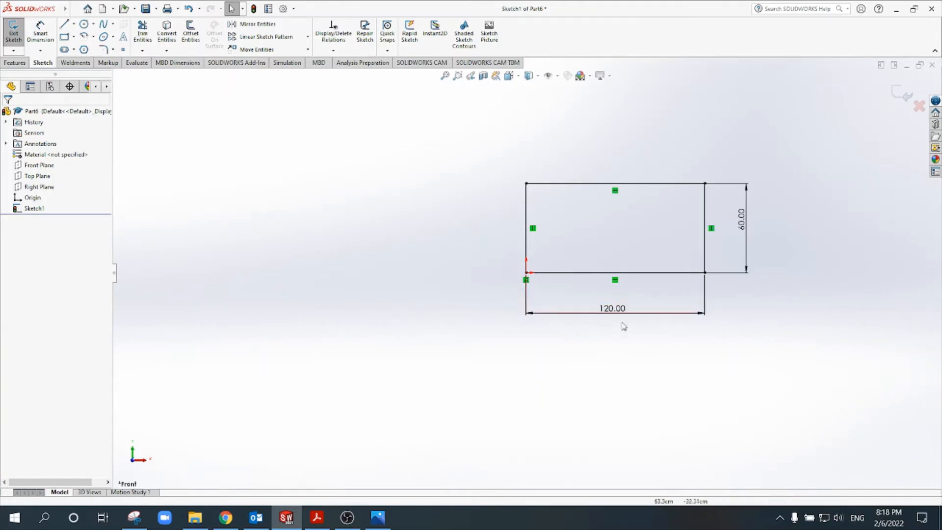
# Step: Draw a second corner rectangle, about 113 by 51 cm, in the empty area left of the first one
pyautogui.click(64, 37)
pyautogui.click(172, 156)
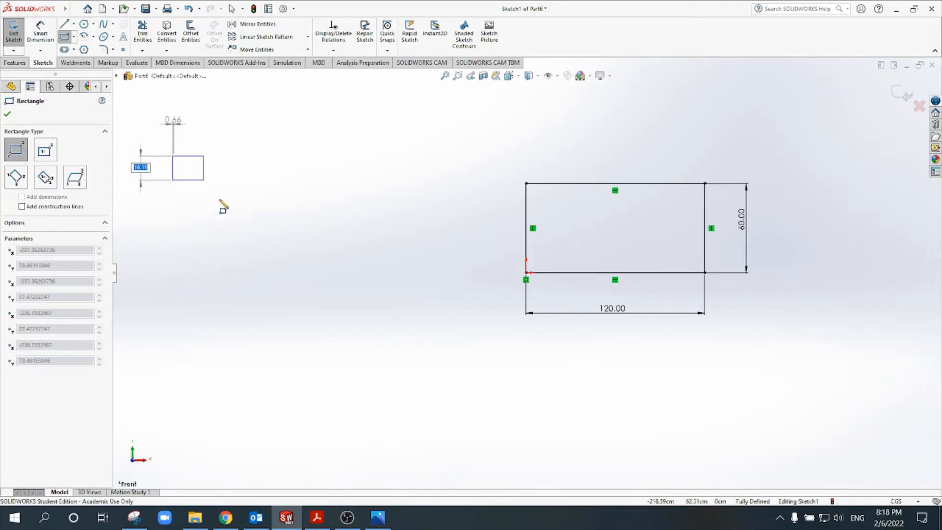
pyautogui.click(342, 231)
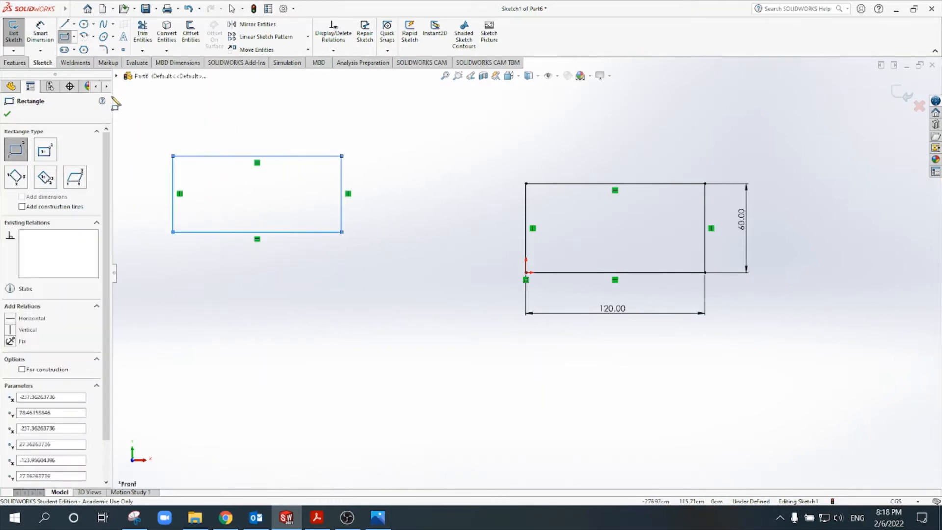
# Step: Dimension the second rectangle's bottom edge to 120 and its right edge to 60
pyautogui.click(41, 35)
pyautogui.click(294, 232)
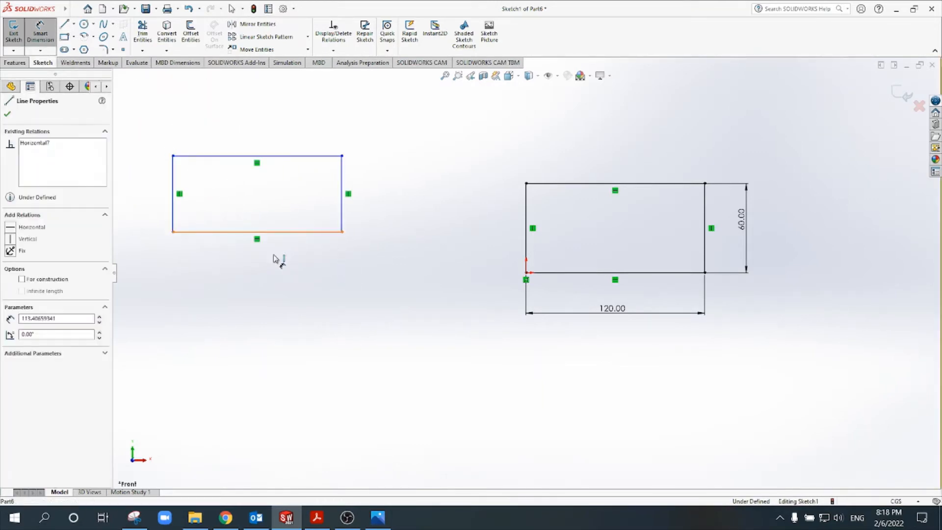
pyautogui.click(272, 273)
pyautogui.write('120')
pyautogui.press('Return')
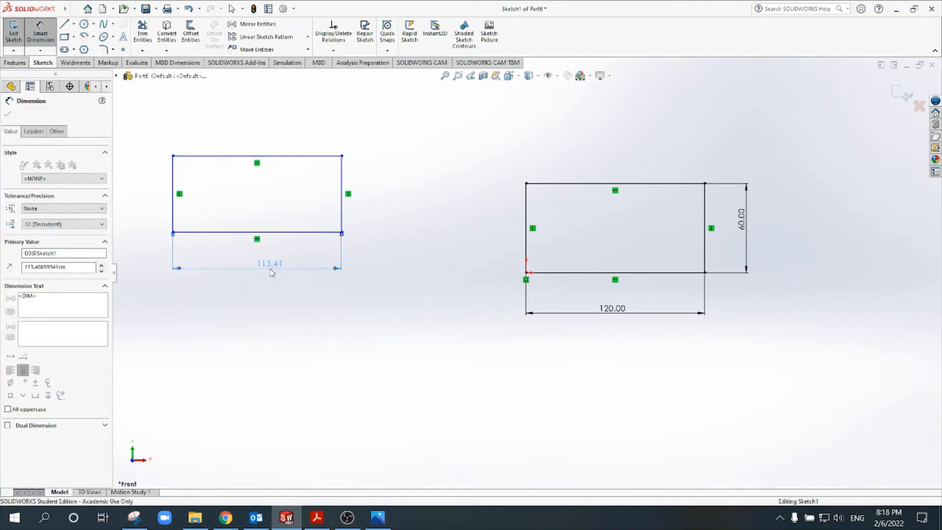
pyautogui.click(351, 177)
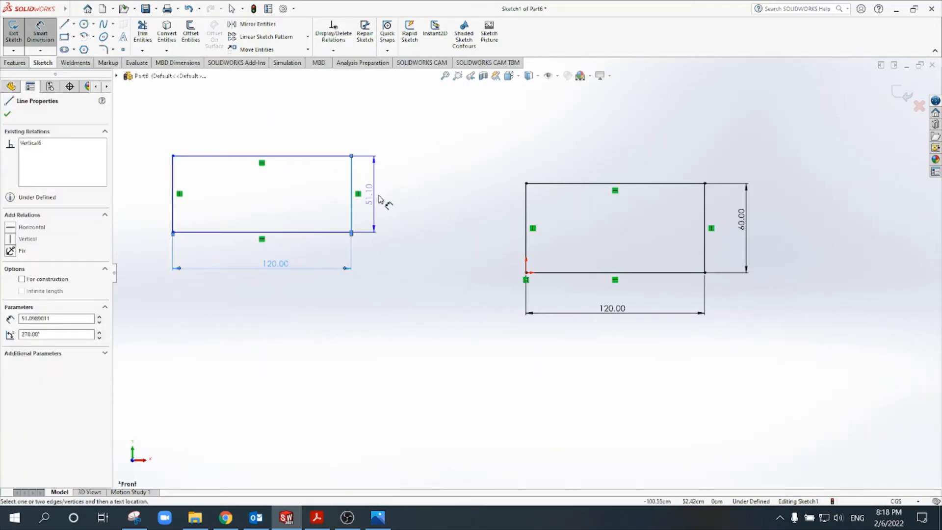
pyautogui.click(385, 197)
pyautogui.write('60')
pyautogui.press('Return')
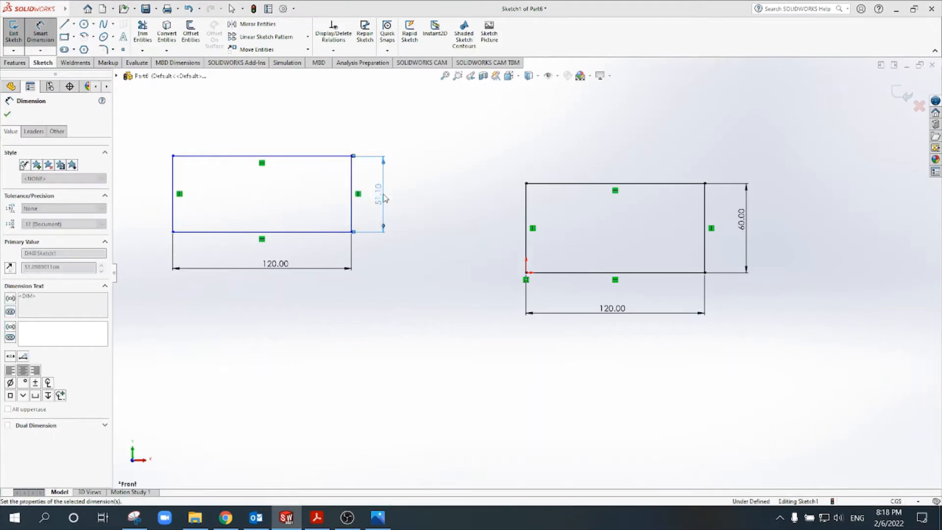
pyautogui.press('Escape')
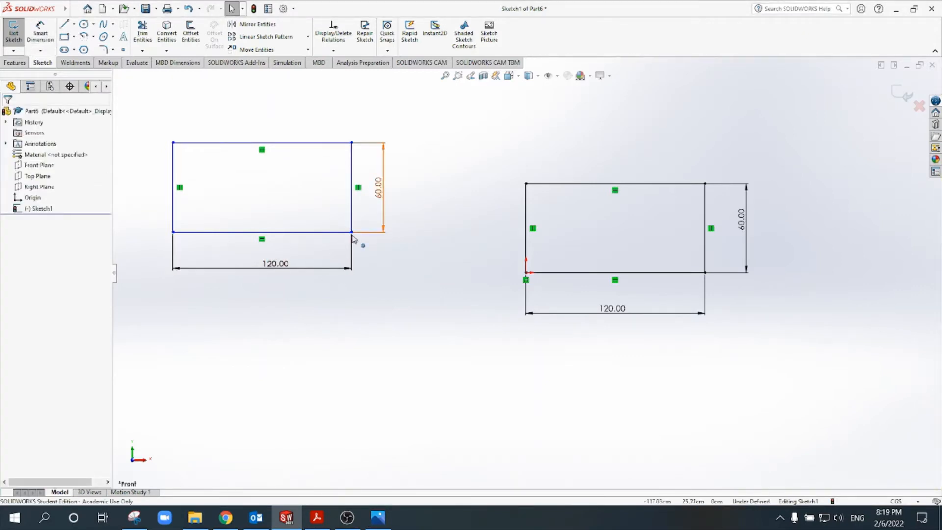
# Step: Move the second rectangle around by its lower-right corner to test its freedom, and delete it with its dimensions
pyautogui.moveTo(352, 232)
pyautogui.mouseDown()
pyautogui.moveTo(384, 265)
pyautogui.moveTo(396, 200)
pyautogui.moveTo(407, 209)
pyautogui.moveTo(336, 307)
pyautogui.moveTo(400, 375)
pyautogui.moveTo(368, 288)
pyautogui.moveTo(394, 277)
pyautogui.moveTo(343, 353)
pyautogui.moveTo(349, 230)
pyautogui.mouseUp()
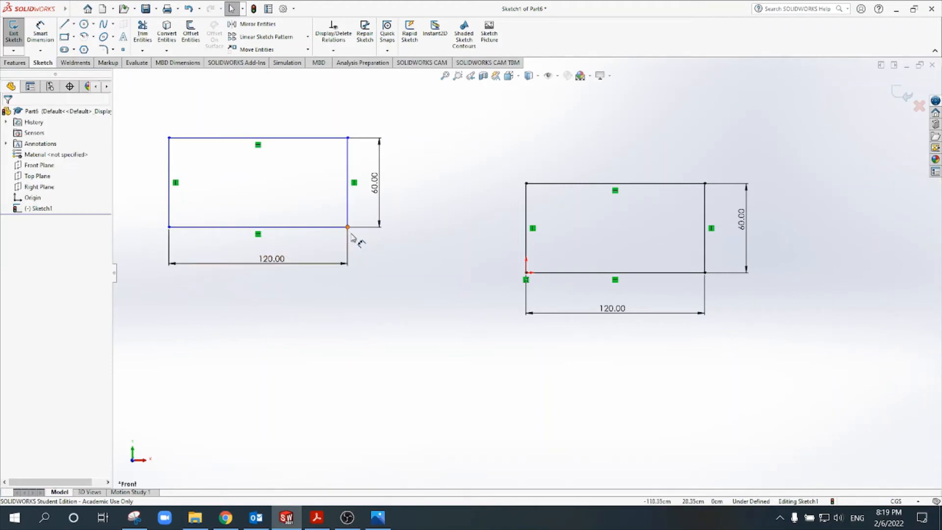
pyautogui.moveTo(350, 230); pyautogui.dragTo(380, 408)
pyautogui.click(380, 408)
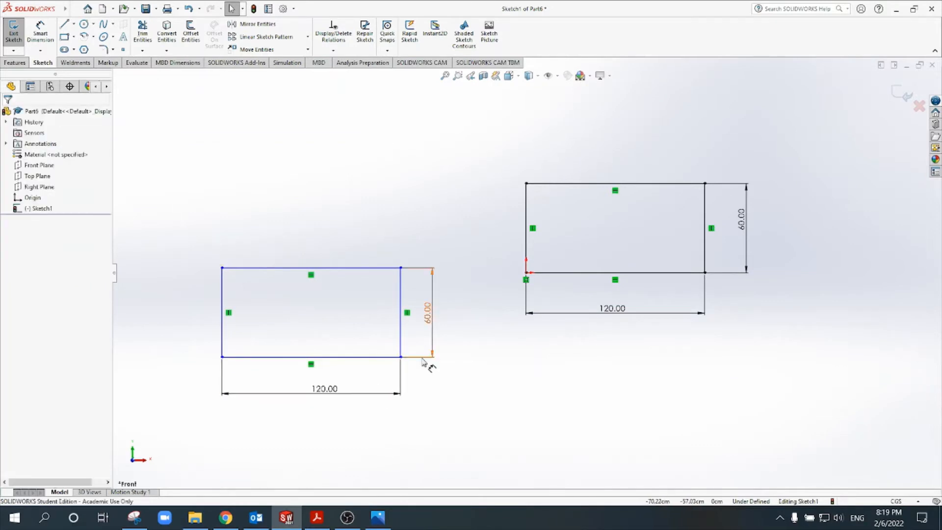
pyautogui.moveTo(443, 231); pyautogui.dragTo(205, 401)
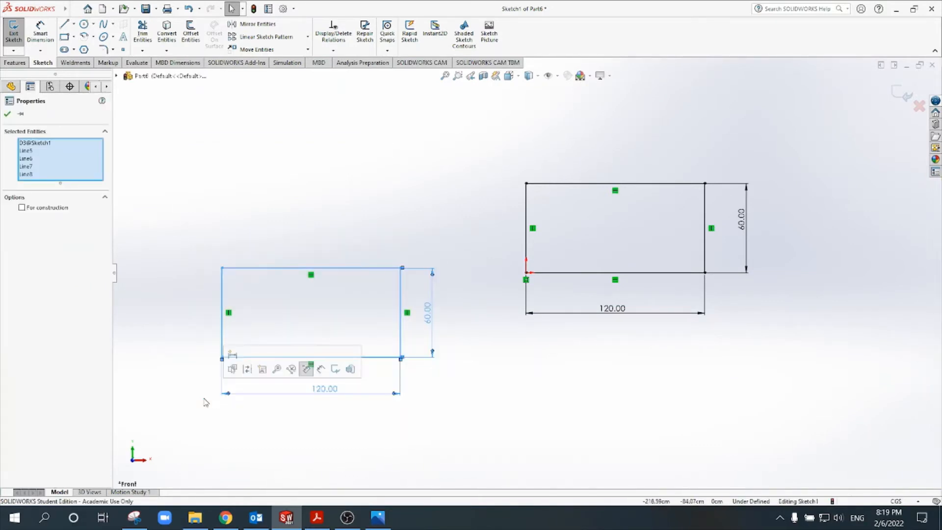
pyautogui.press('Delete')
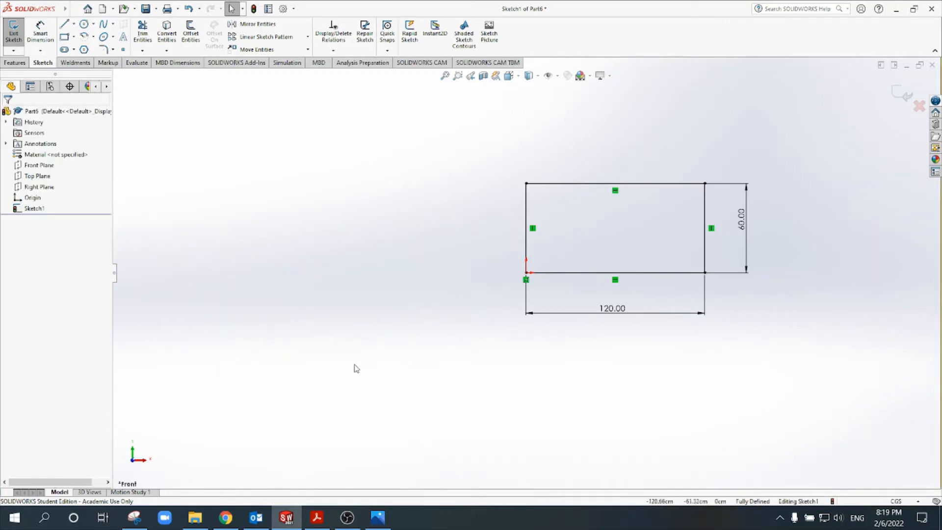
pyautogui.scroll(1, 552, 267)
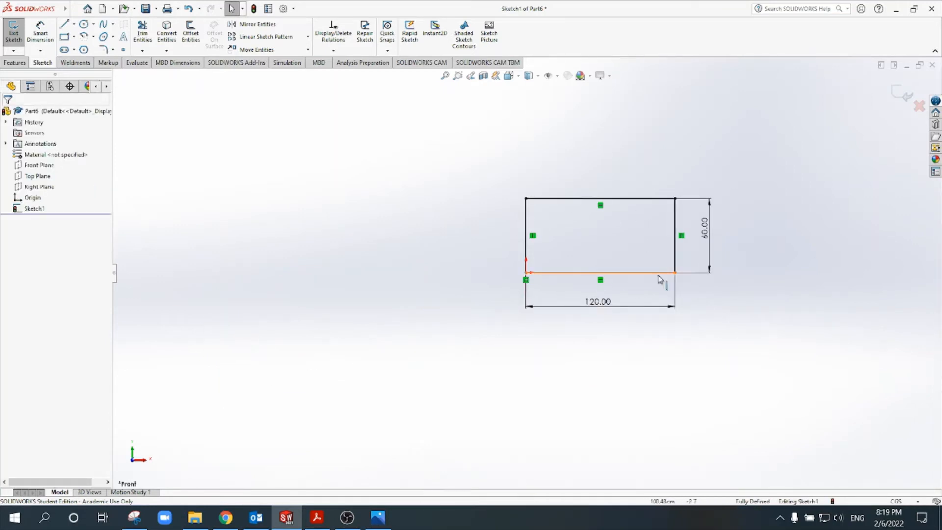
pyautogui.scroll(-1, 690, 234)
pyautogui.scroll(3, 563, 245)
pyautogui.scroll(-3, 563, 239)
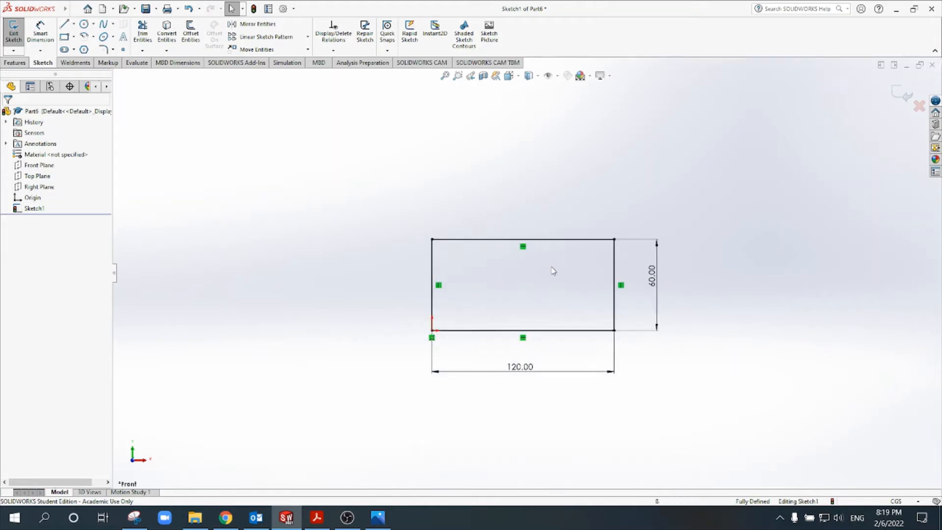
pyautogui.scroll(2, 516, 278)
pyautogui.scroll(-3, 510, 293)
pyautogui.scroll(3, 513, 293)
pyautogui.scroll(-2, 513, 293)
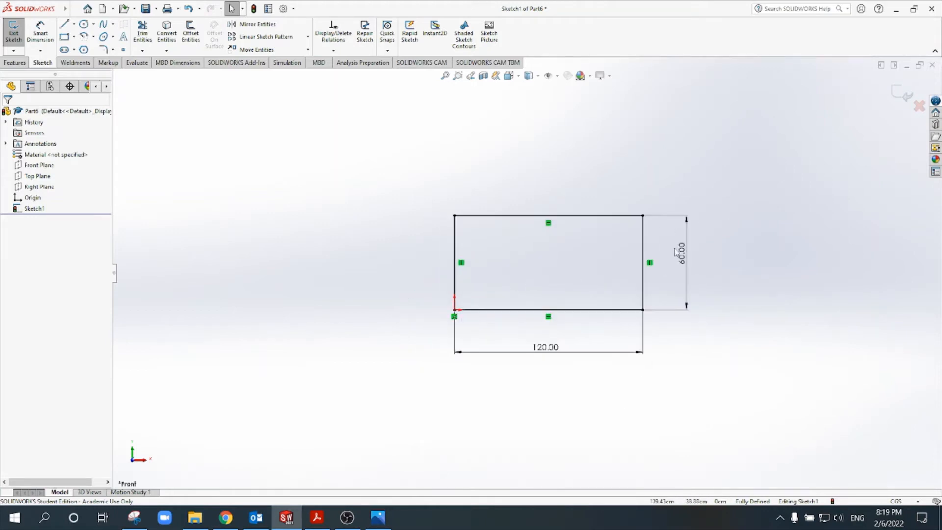
pyautogui.scroll(-2, 642, 275)
pyautogui.scroll(-1, 641, 275)
pyautogui.scroll(2, 465, 295)
pyautogui.scroll(-1, 465, 286)
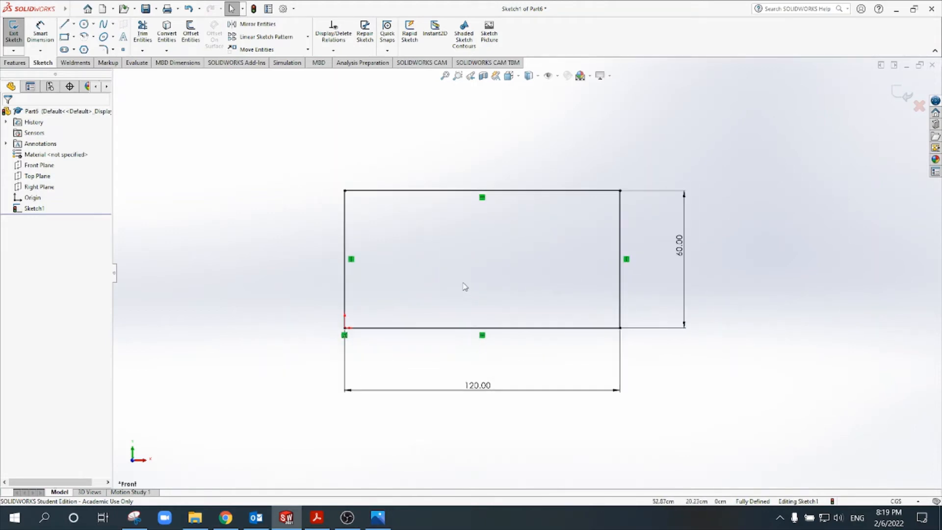
# Step: Draw a circle about 25 cm in diameter inside the rectangle, toward its upper-right corner
pyautogui.scroll(-1, 465, 287)
pyautogui.scroll(1, 471, 304)
pyautogui.scroll(-1, 486, 328)
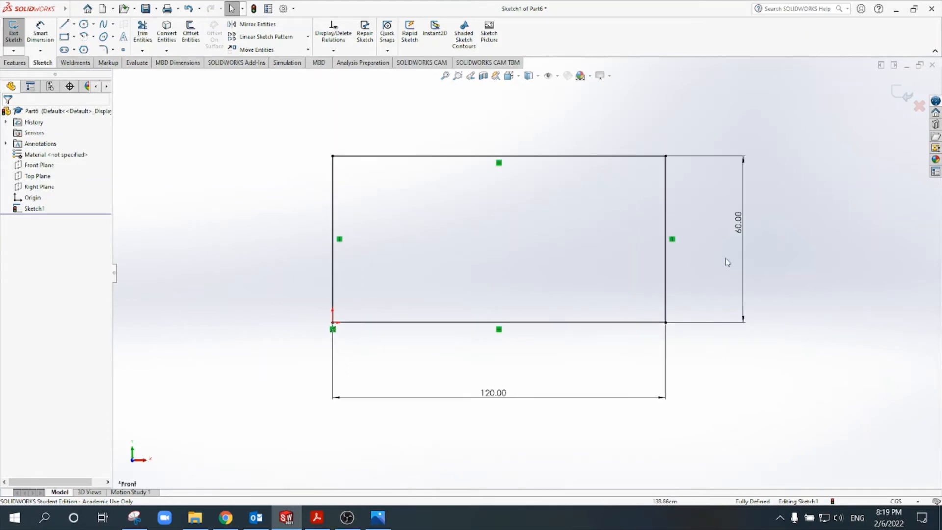
pyautogui.click(84, 25)
pyautogui.click(578, 215)
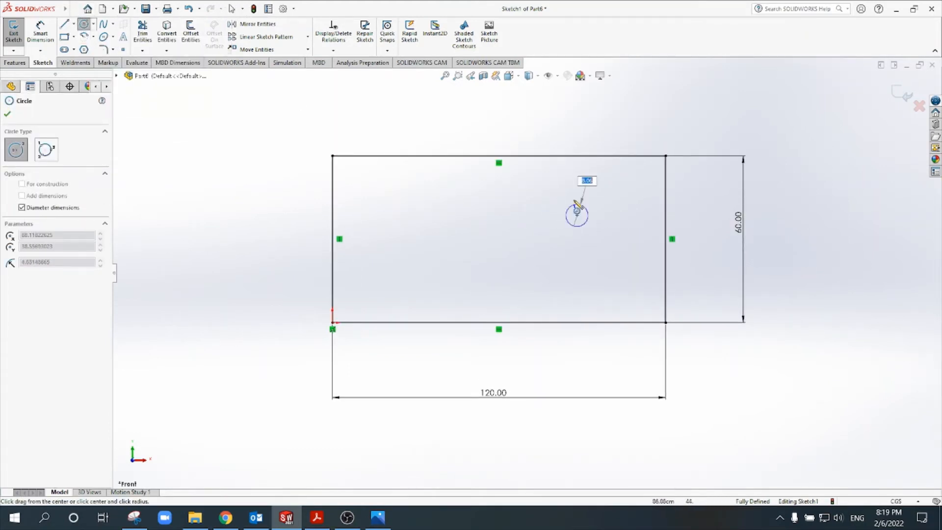
pyautogui.click(576, 180)
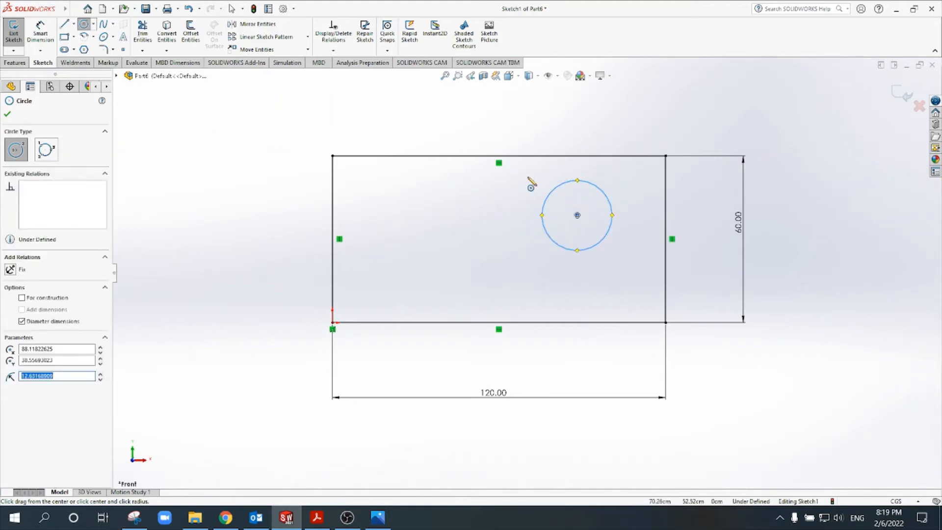
pyautogui.press('Escape')
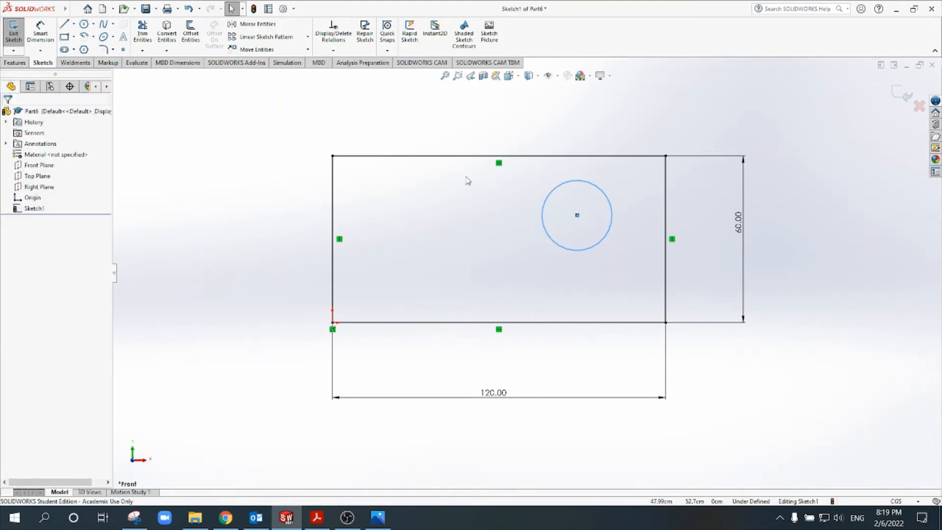
pyautogui.click(269, 231)
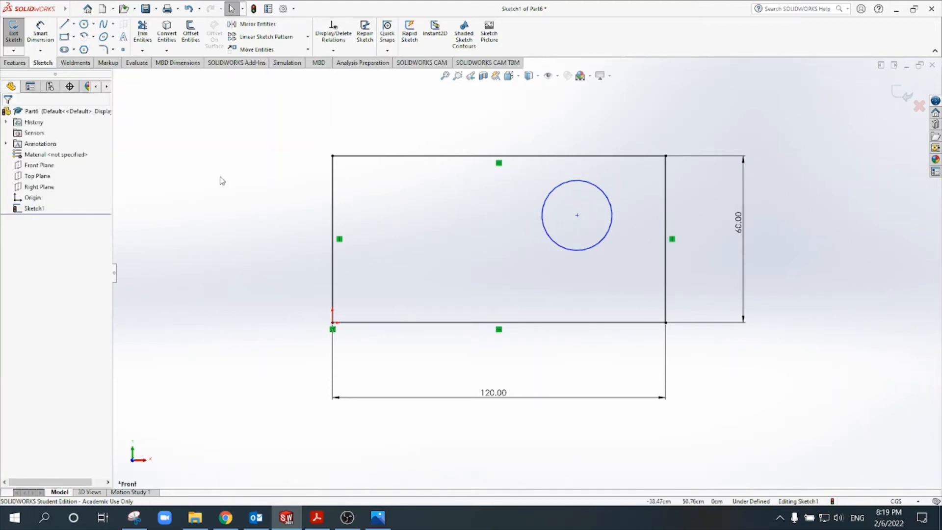
# Step: Dimension the circle's diameter to 20
pyautogui.click(41, 31)
pyautogui.click(558, 200)
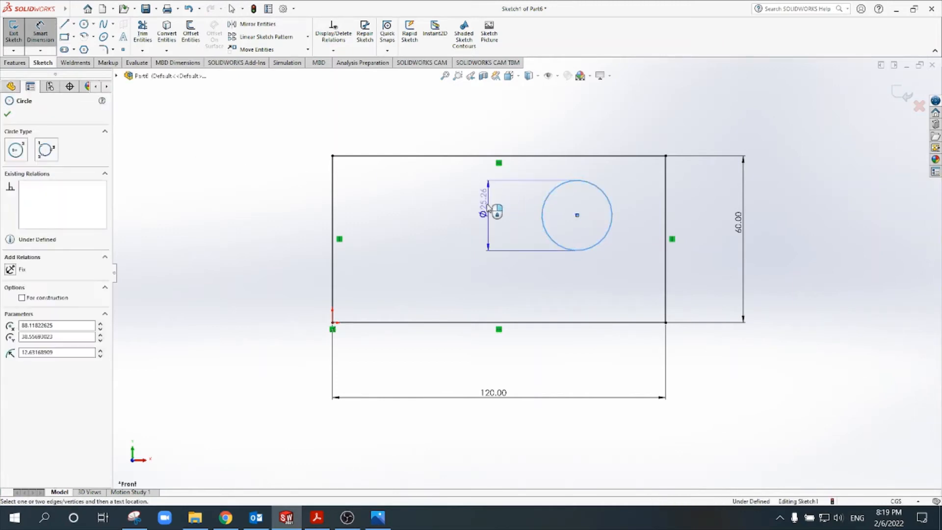
pyautogui.click(486, 207)
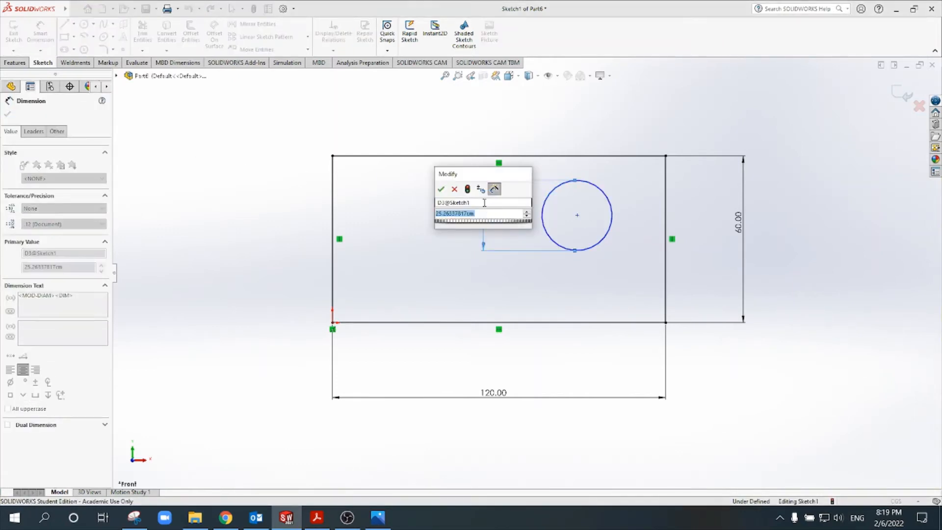
pyautogui.write('20')
pyautogui.press('Return')
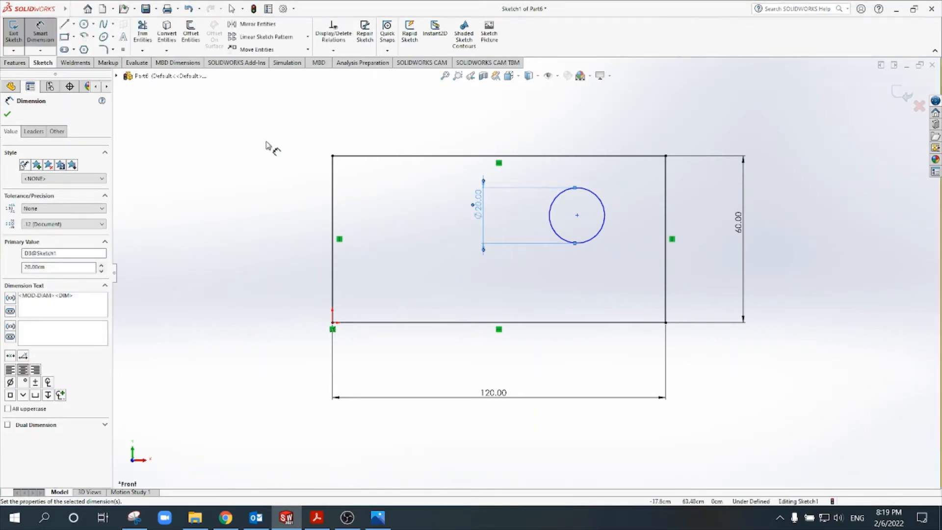
# Step: Dimension the horizontal distance from the circle's centre to the rectangle's right edge to 40
pyautogui.click(606, 219)
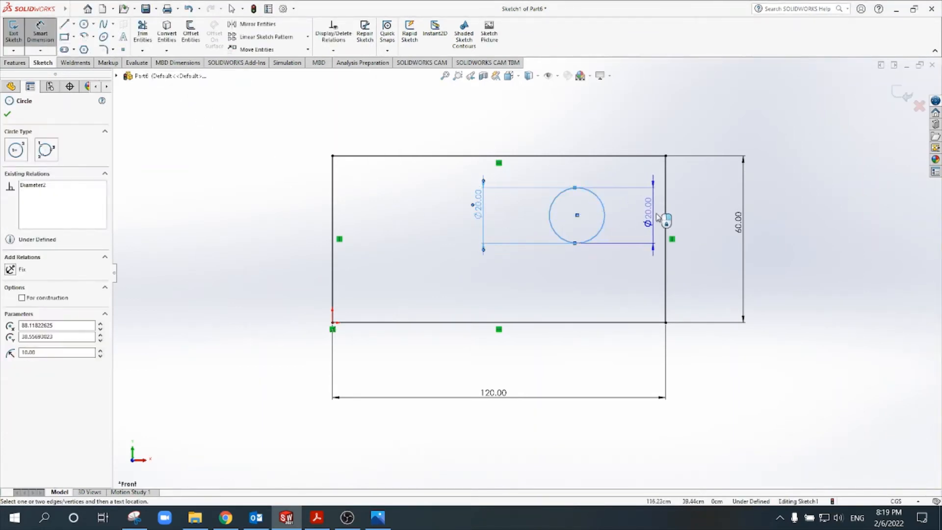
pyautogui.click(666, 221)
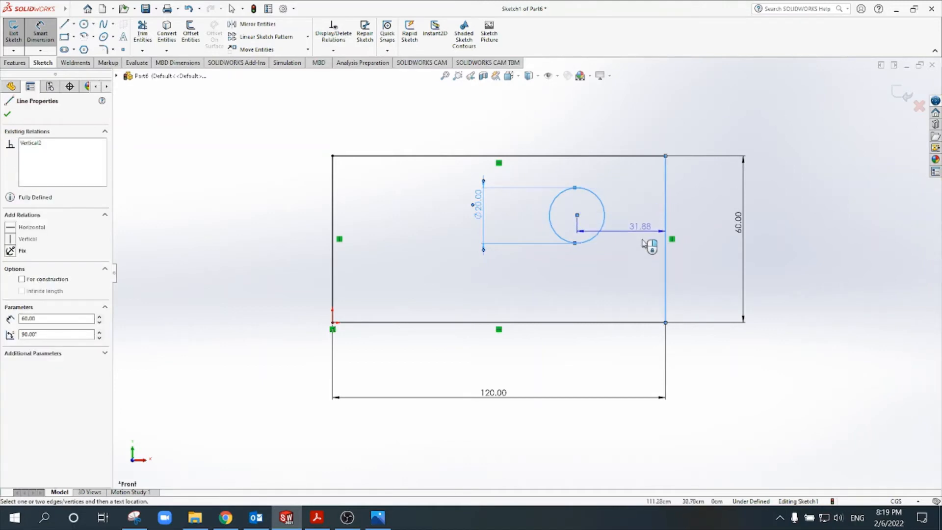
pyautogui.click(627, 268)
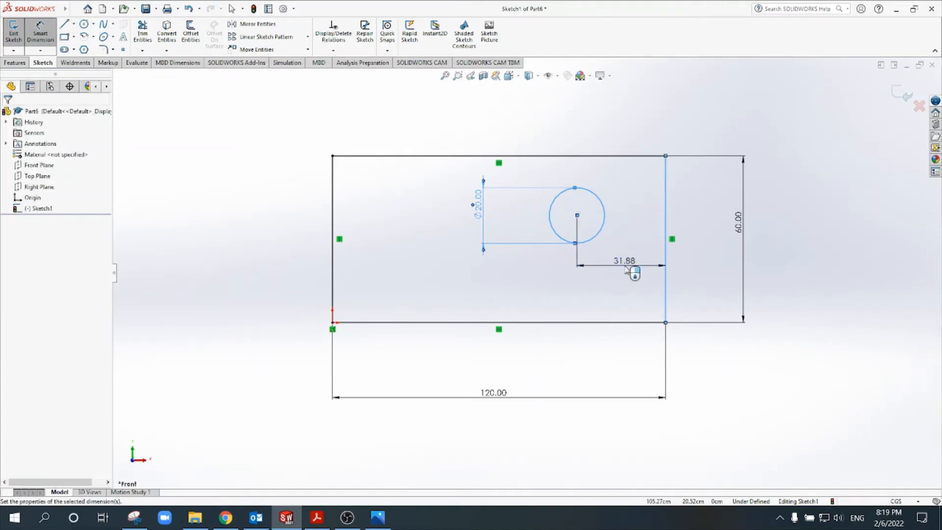
pyautogui.write('40')
pyautogui.press('Return')
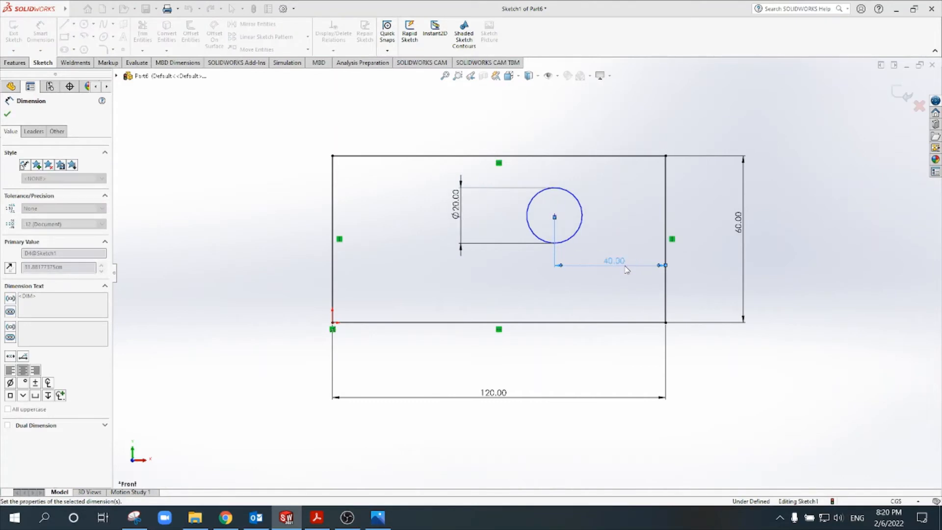
# Step: Dimension the vertical distance from the circle's centre to the rectangle's bottom edge to 40
pyautogui.click(578, 323)
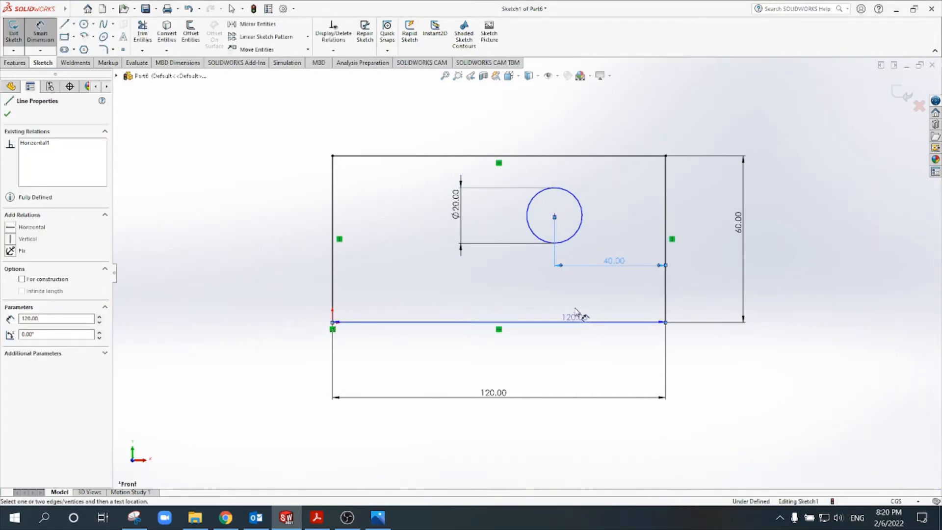
pyautogui.click(573, 235)
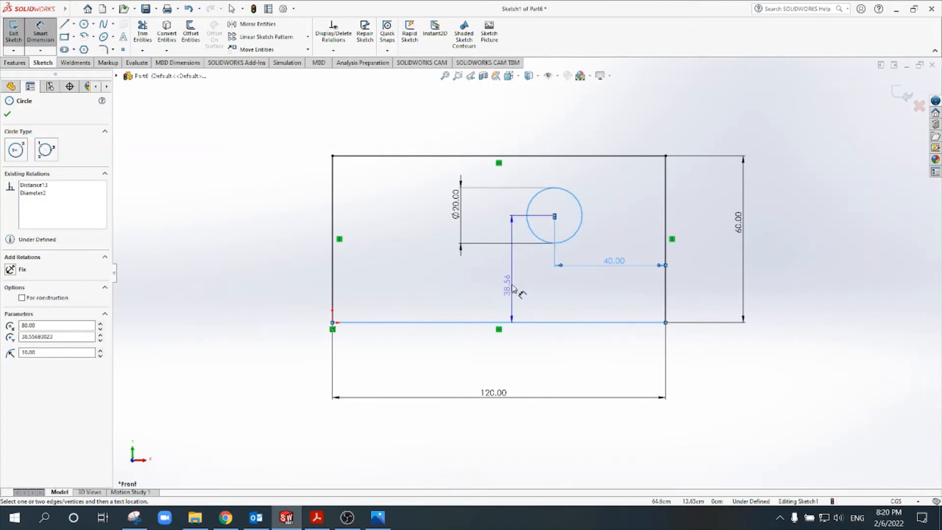
pyautogui.click(510, 279)
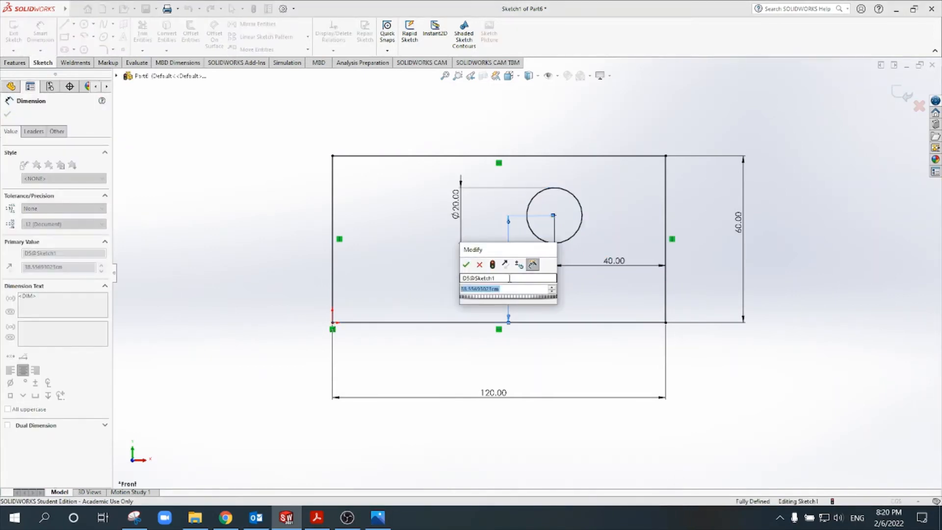
pyautogui.write('40')
pyautogui.press('Return')
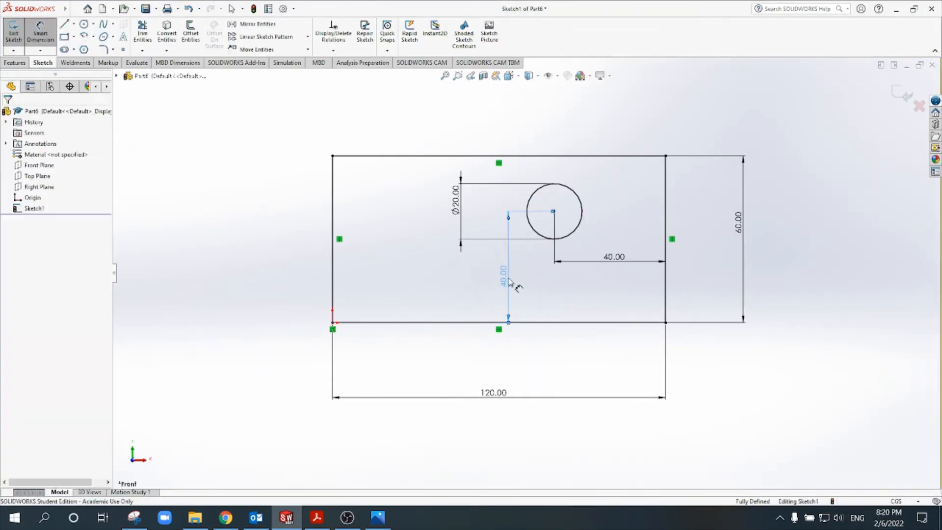
pyautogui.press('Escape')
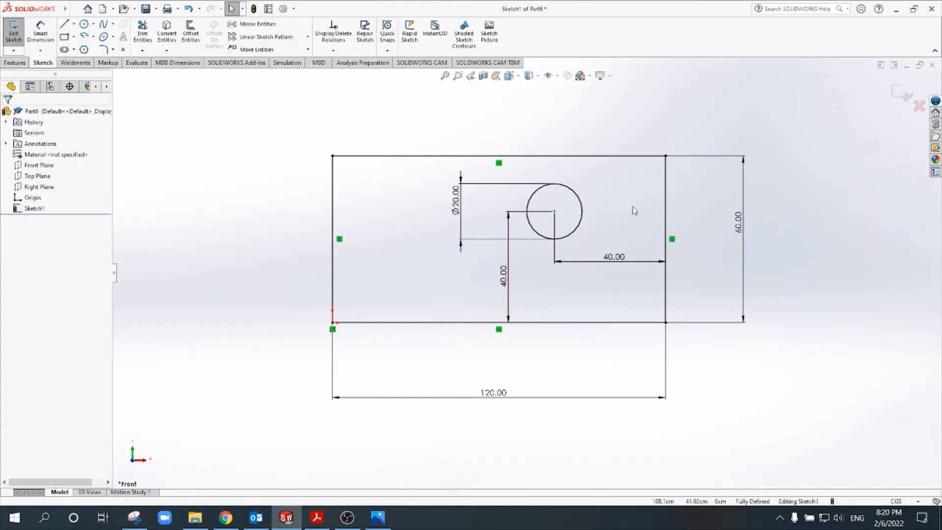
# Step: Draw a second, smaller circle about 14 cm in diameter near the rectangle's upper-right corner
pyautogui.scroll(-3, 679, 162)
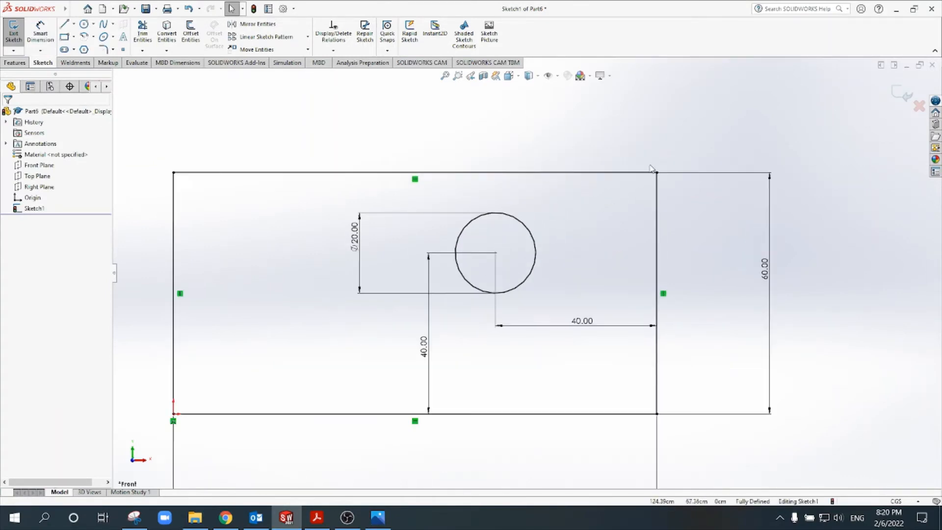
pyautogui.scroll(3, 551, 241)
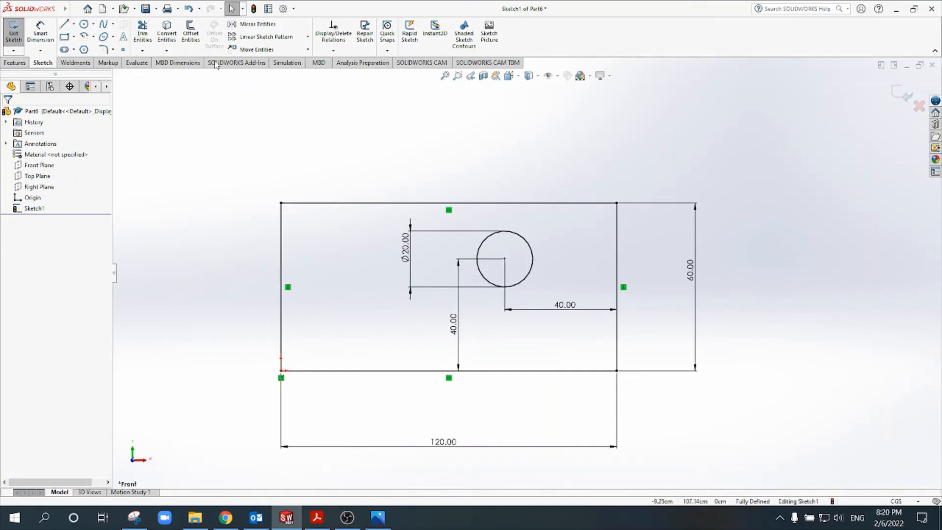
pyautogui.click(85, 24)
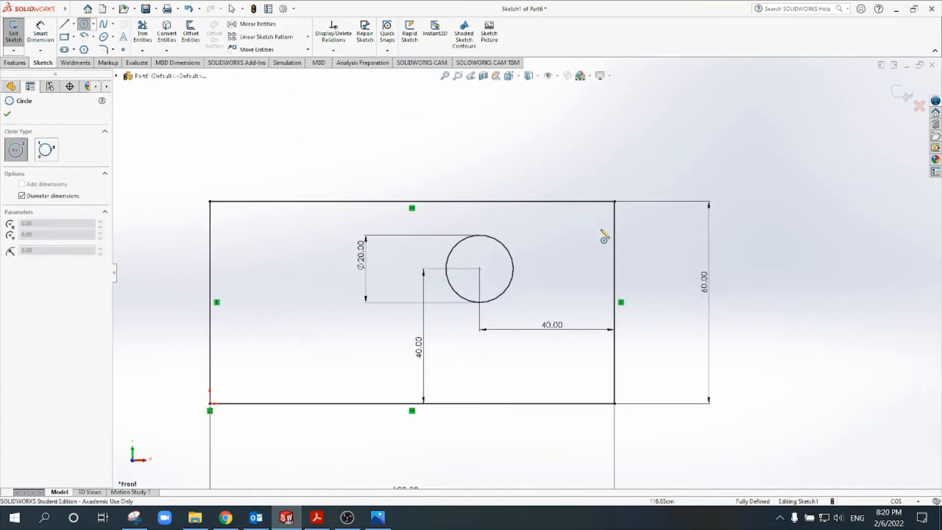
pyautogui.scroll(-1, 598, 235)
pyautogui.click(587, 212)
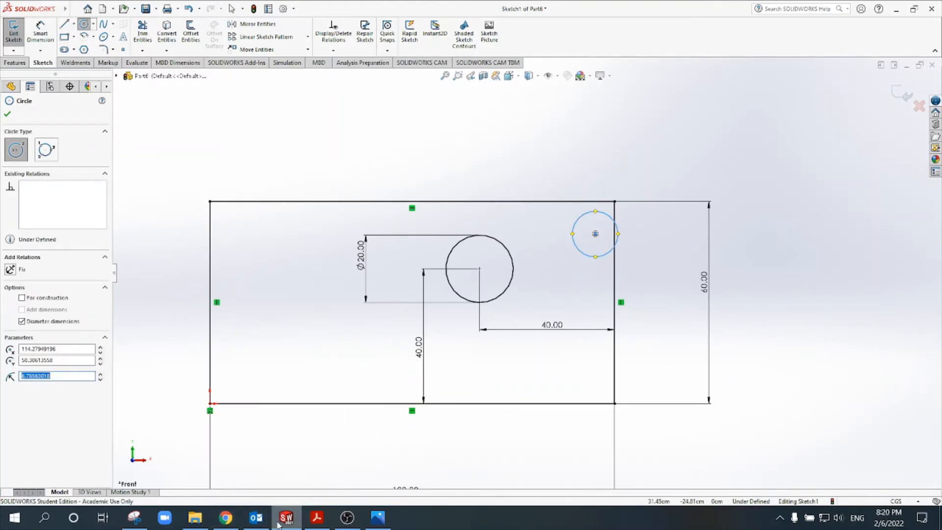
# Step: Check the Part 1 drawing in Acrobat Reader, return to SolidWorks and dimension the small corner circle's diameter to 10
pyautogui.moveTo(321, 521)
pyautogui.click(334, 497)
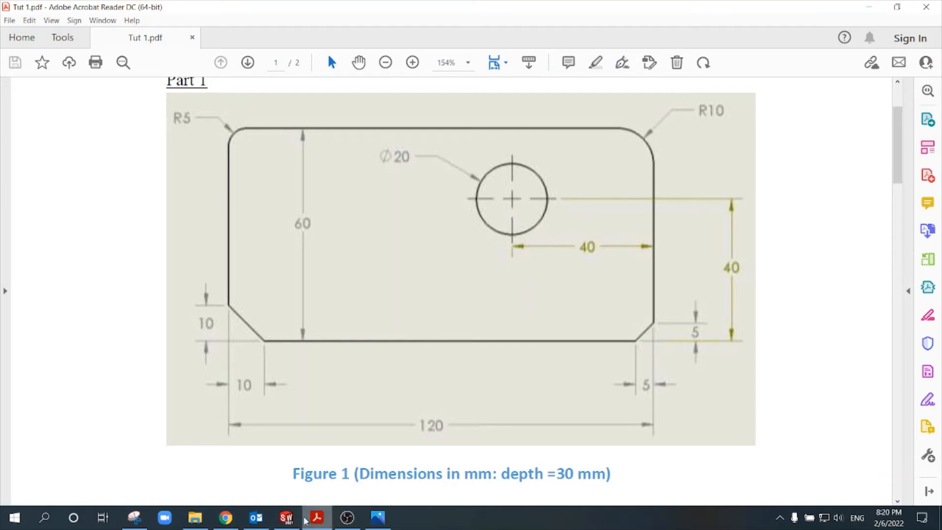
pyautogui.click(286, 518)
pyautogui.click(40, 35)
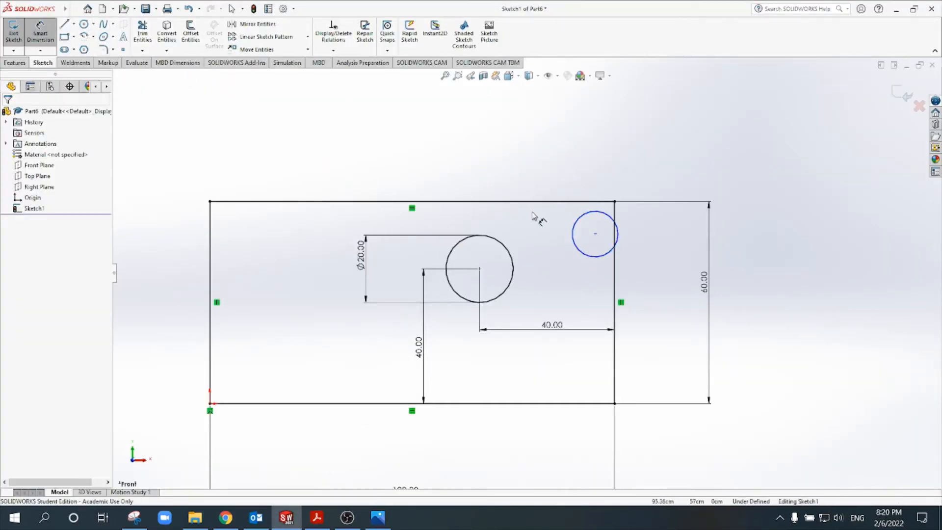
pyautogui.click(577, 222)
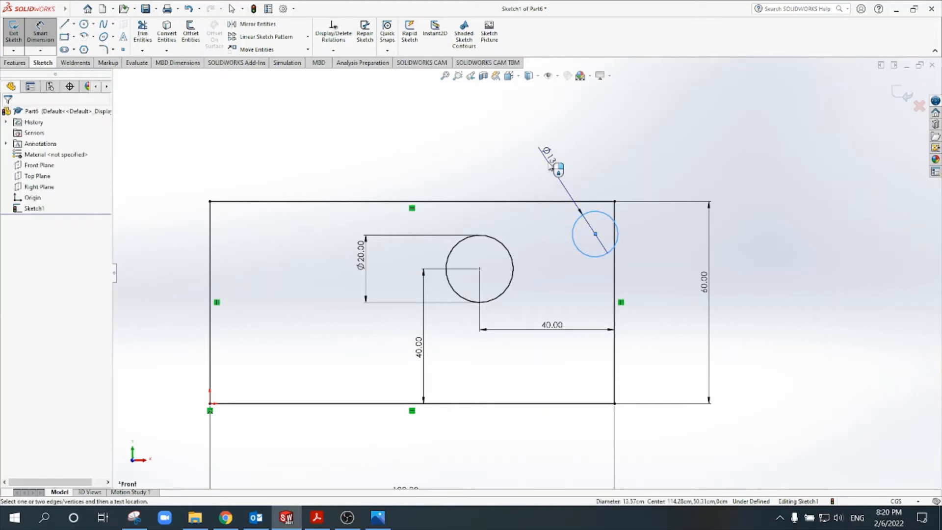
pyautogui.click(549, 166)
pyautogui.write('10')
pyautogui.press('Return')
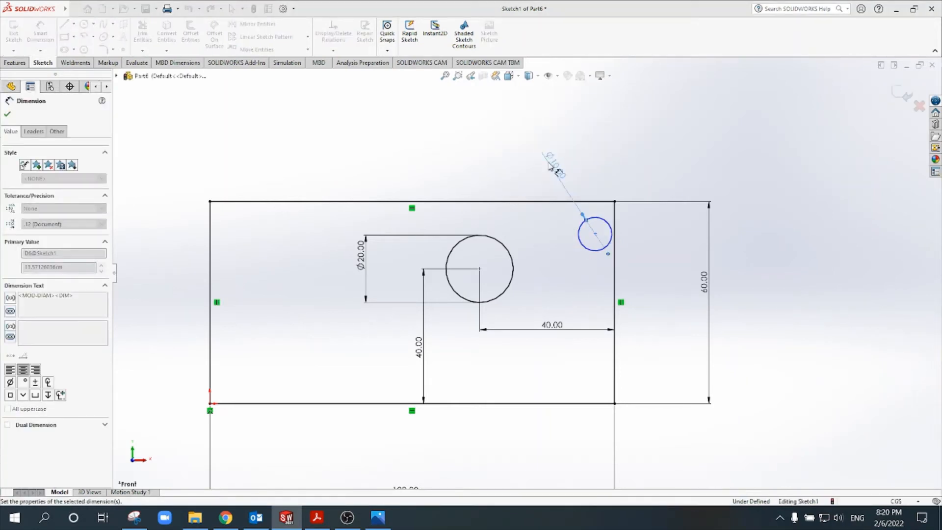
pyautogui.press('Escape')
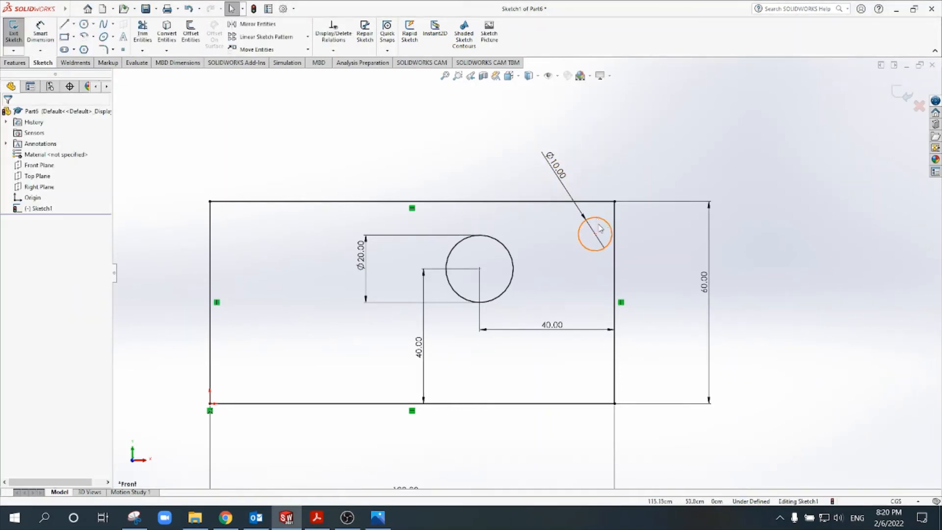
# Step: Move the small circle away from the rectangle's right edge, and add a Tangent relation between the circle and that edge
pyautogui.moveTo(596, 236)
pyautogui.mouseDown()
pyautogui.moveTo(577, 229)
pyautogui.moveTo(577, 260)
pyautogui.moveTo(605, 245)
pyautogui.mouseUp()
pyautogui.moveTo(567, 238); pyautogui.dragTo(566, 235)
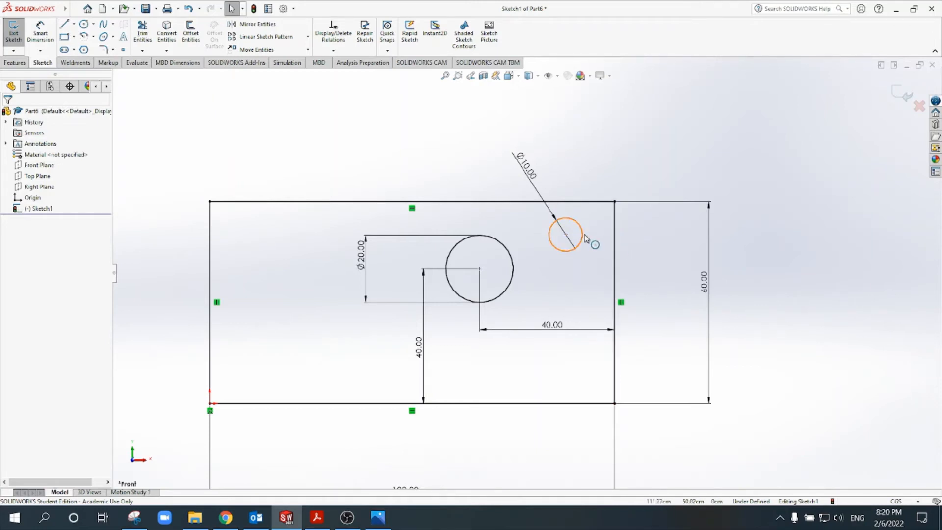
pyautogui.click(616, 238)
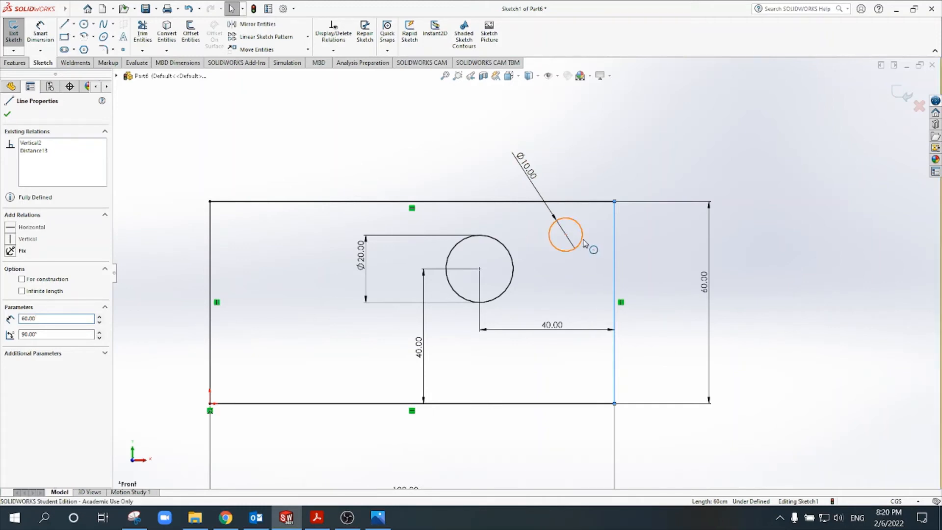
pyautogui.keyDown('ctrl'); pyautogui.click(583, 242); pyautogui.keyUp('ctrl')
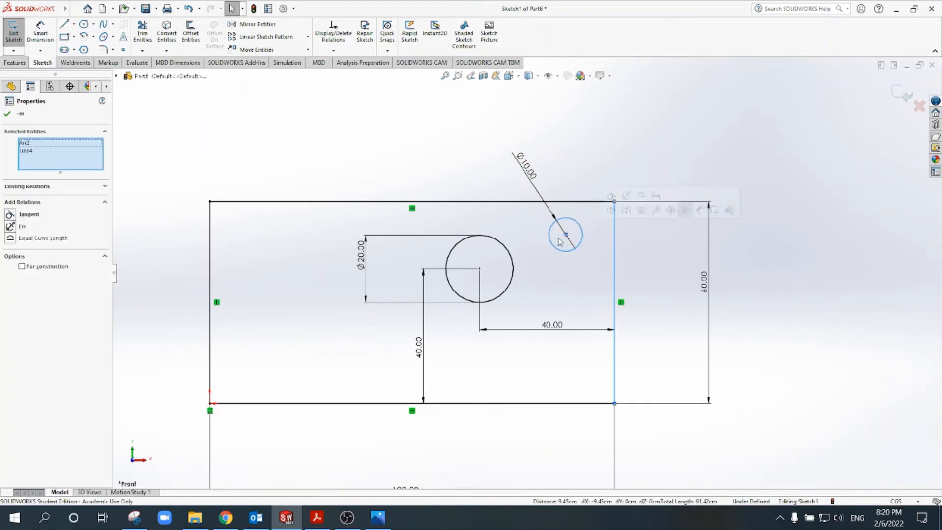
pyautogui.click(10, 216)
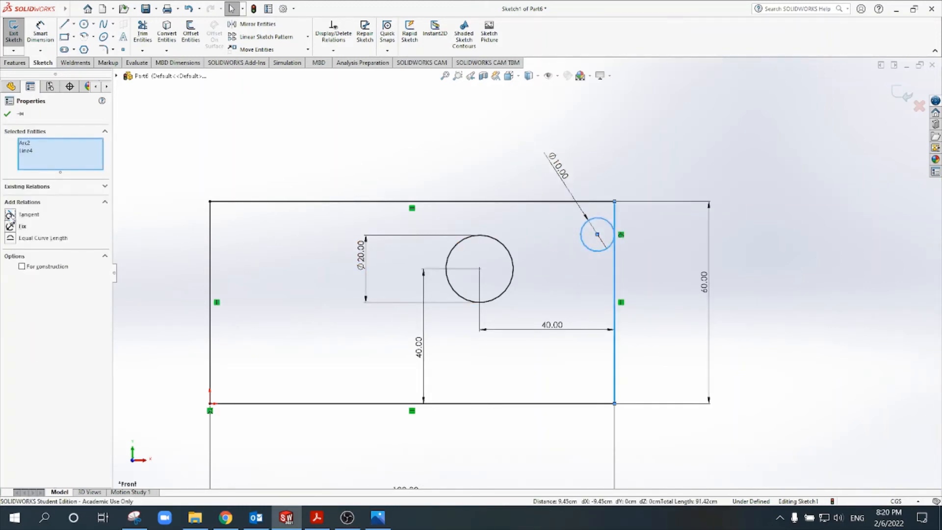
pyautogui.press('Escape')
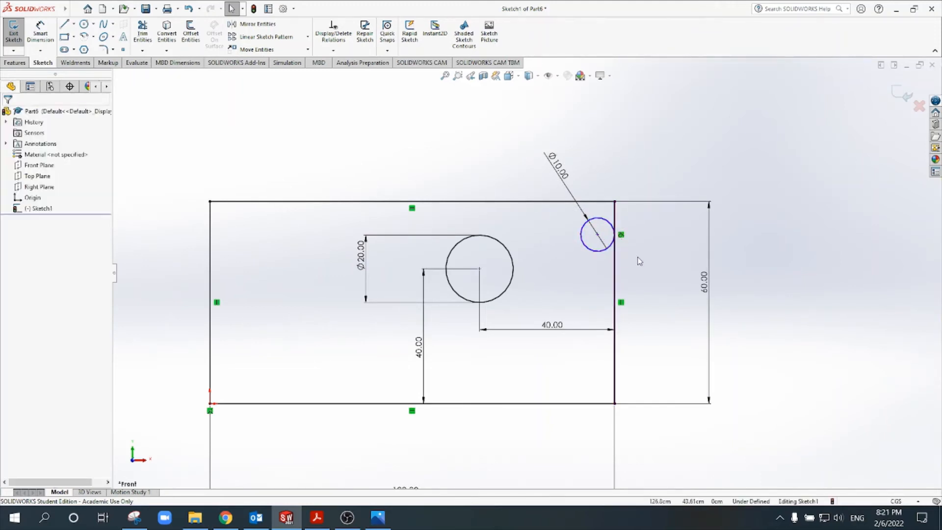
# Step: Add a Tangent relation between the small circle and the rectangle's top edge
pyautogui.click(598, 202)
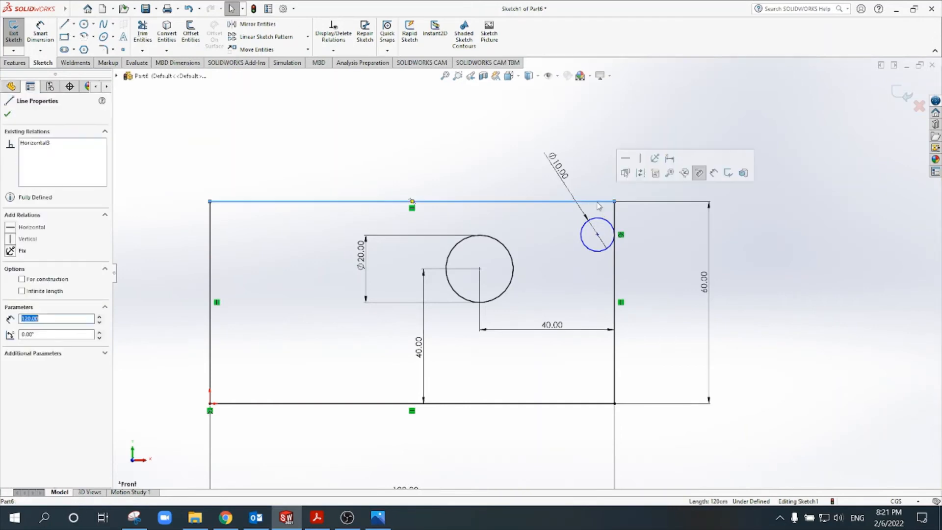
pyautogui.keyDown('ctrl'); pyautogui.click(603, 220); pyautogui.keyUp('ctrl')
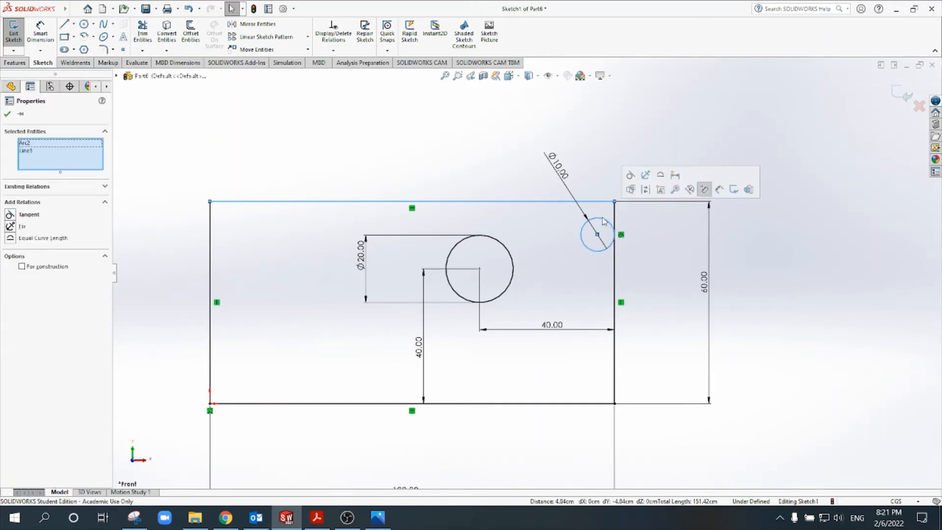
pyautogui.click(11, 214)
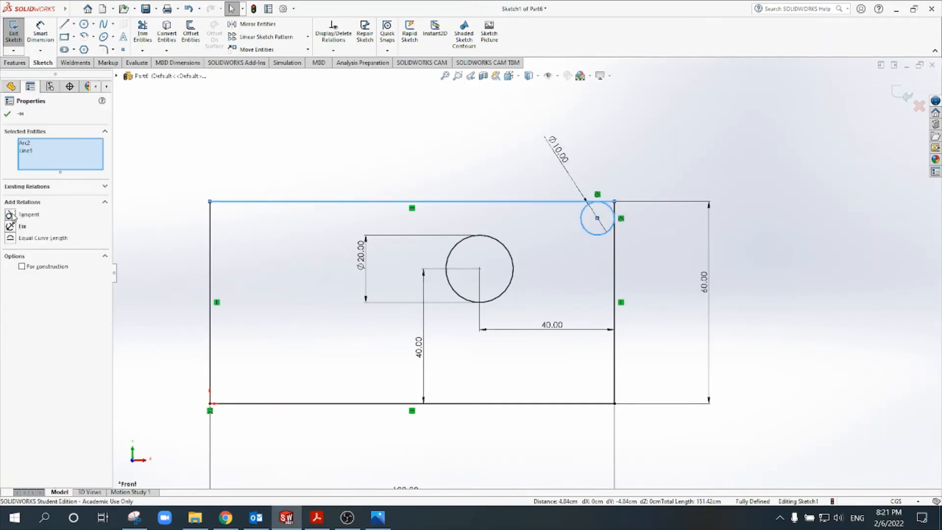
pyautogui.click(637, 149)
pyautogui.scroll(5, 630, 231)
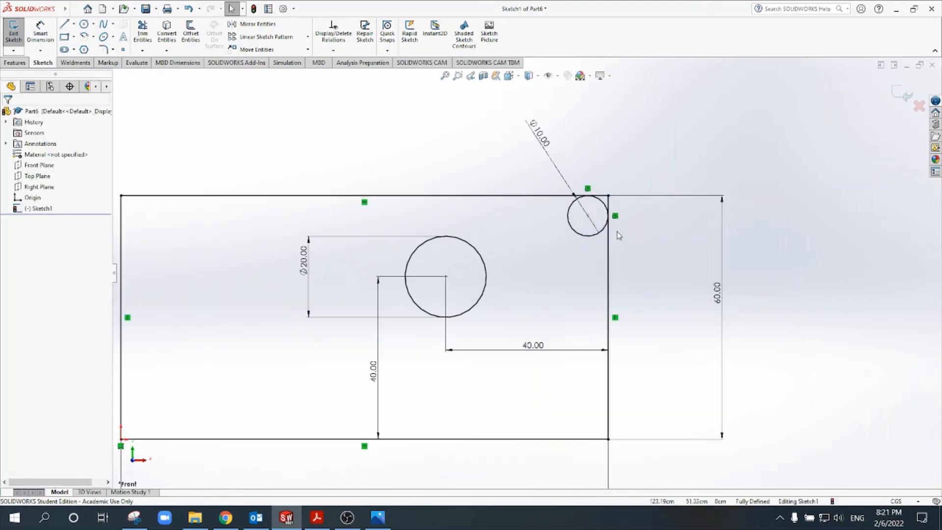
# Step: Trim the small circle's inner arc and the rectangle's protruding edges, leaving a rounded upper-right corner
pyautogui.scroll(4, 599, 218)
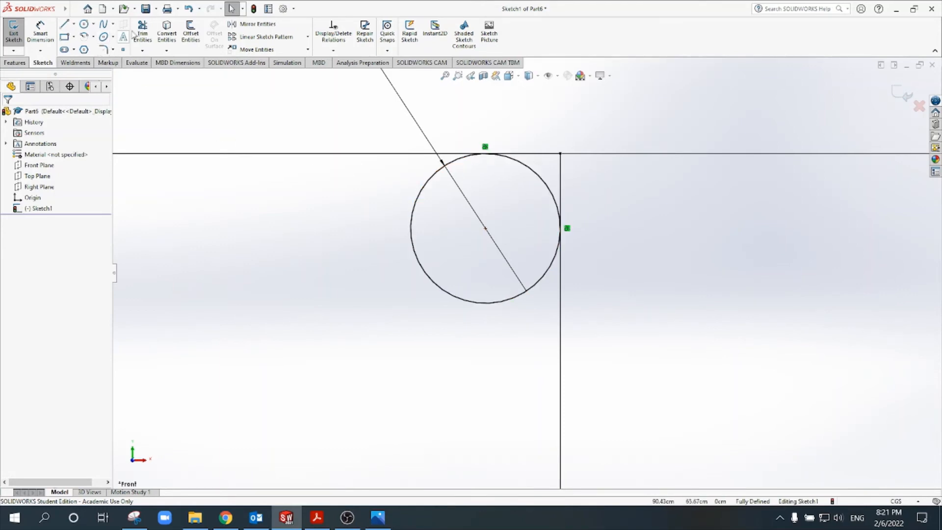
pyautogui.click(145, 35)
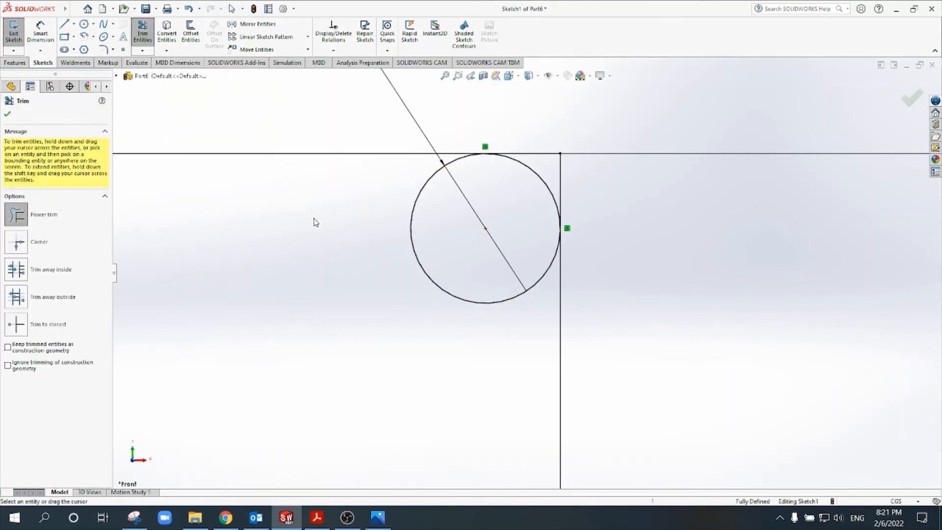
pyautogui.moveTo(342, 248); pyautogui.dragTo(475, 227)
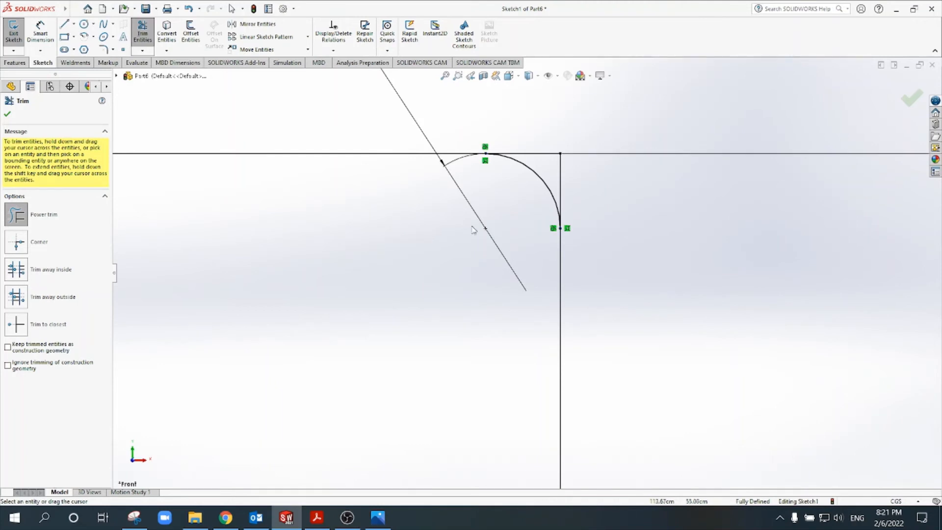
pyautogui.scroll(-2, 548, 192)
pyautogui.moveTo(520, 134); pyautogui.dragTo(535, 153)
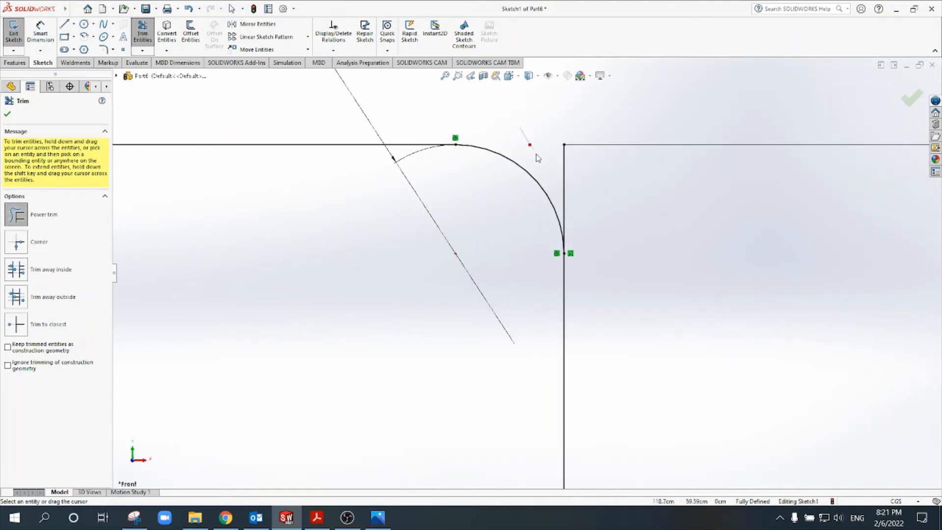
pyautogui.moveTo(621, 175)
pyautogui.mouseDown()
pyautogui.moveTo(561, 168)
pyautogui.moveTo(570, 175)
pyautogui.mouseUp()
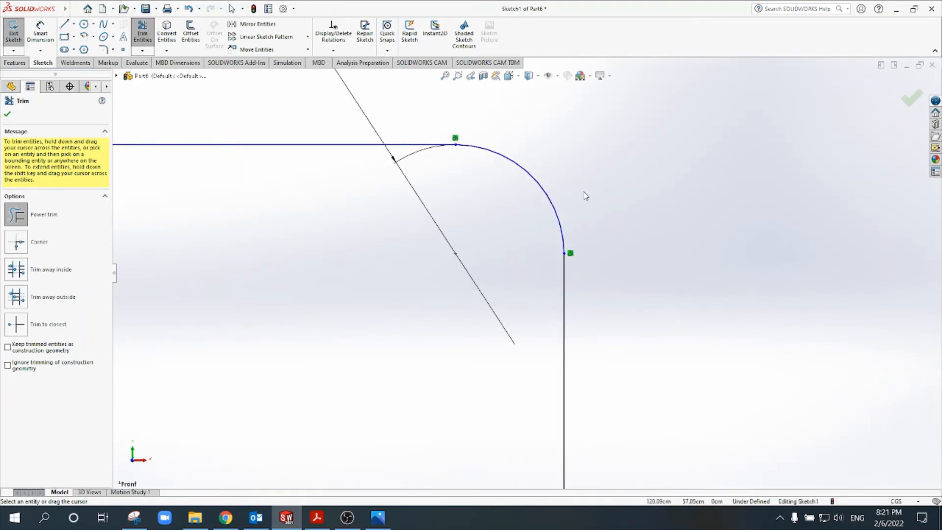
pyautogui.press('Escape')
# Step: Add a sketch fillet with a 5 cm radius to the rectangle's upper-left corner
pyautogui.scroll(3, 564, 225)
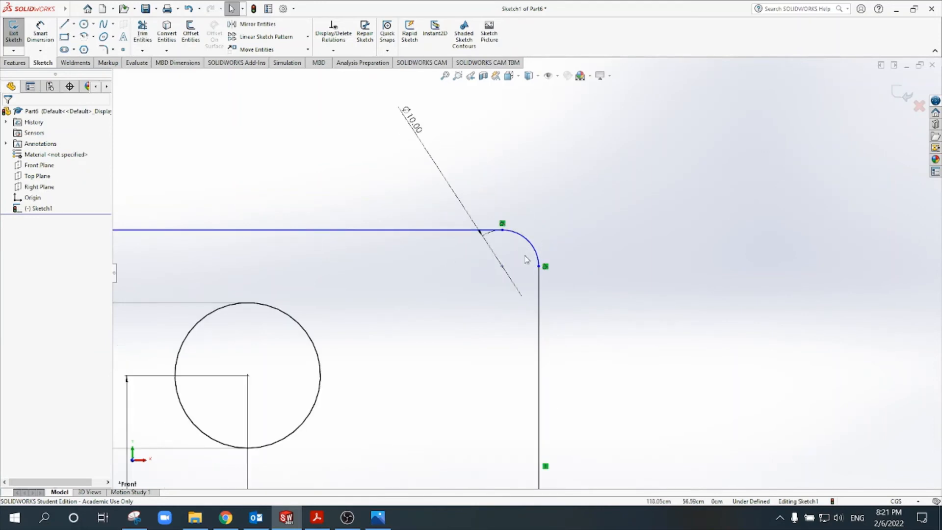
pyautogui.scroll(8, 527, 259)
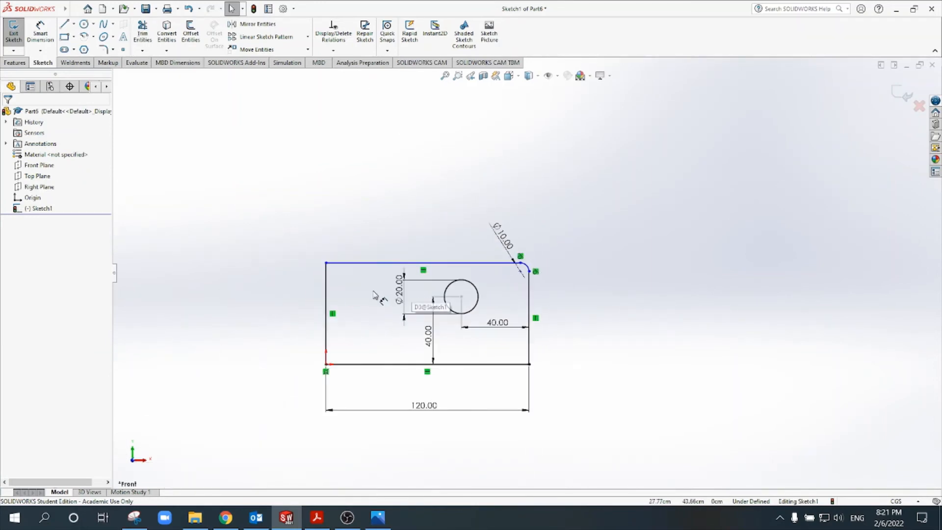
pyautogui.scroll(-5, 363, 292)
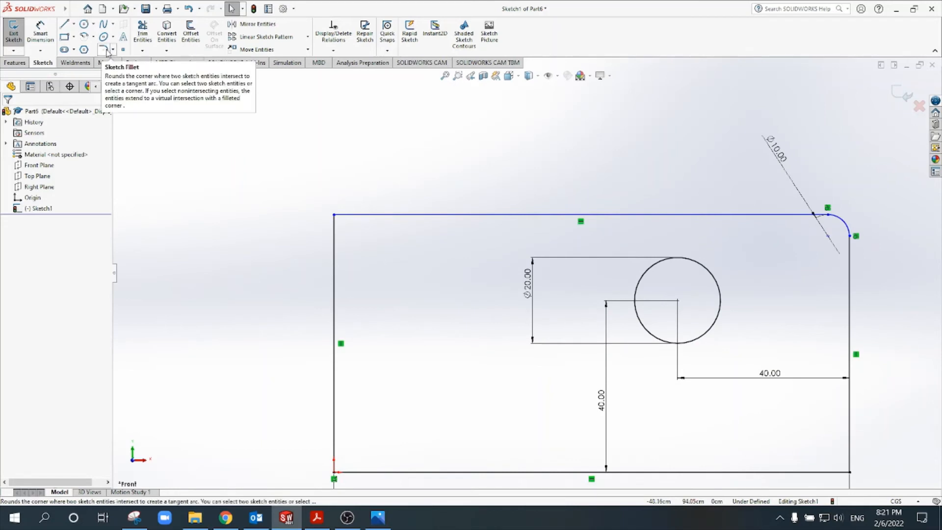
pyautogui.click(103, 50)
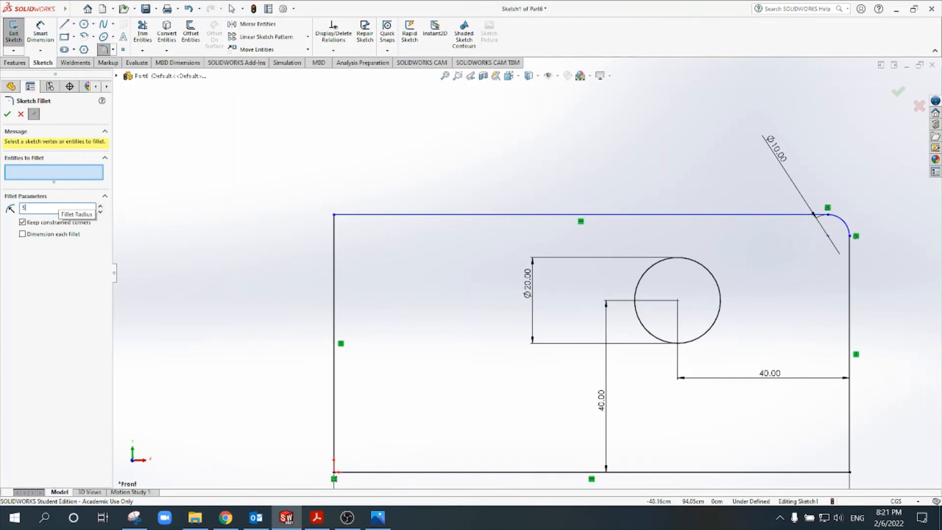
pyautogui.click(335, 215)
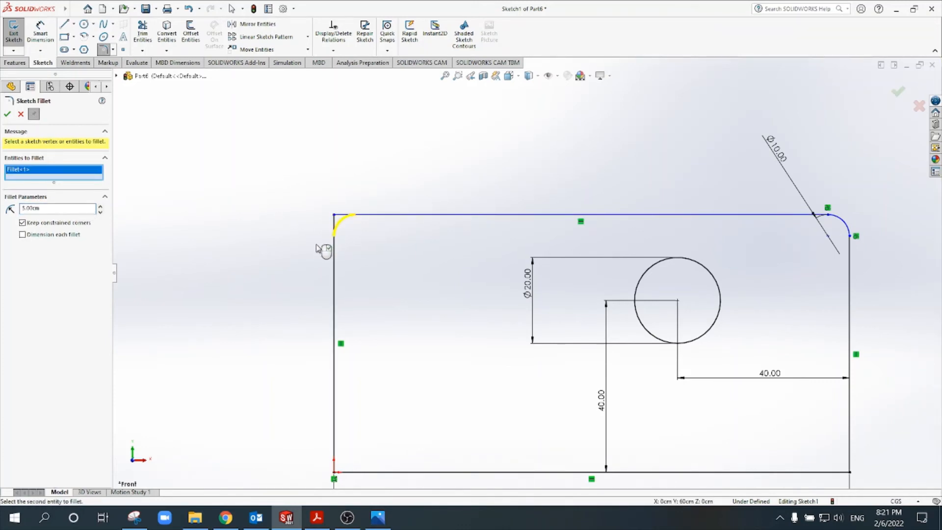
pyautogui.click(7, 115)
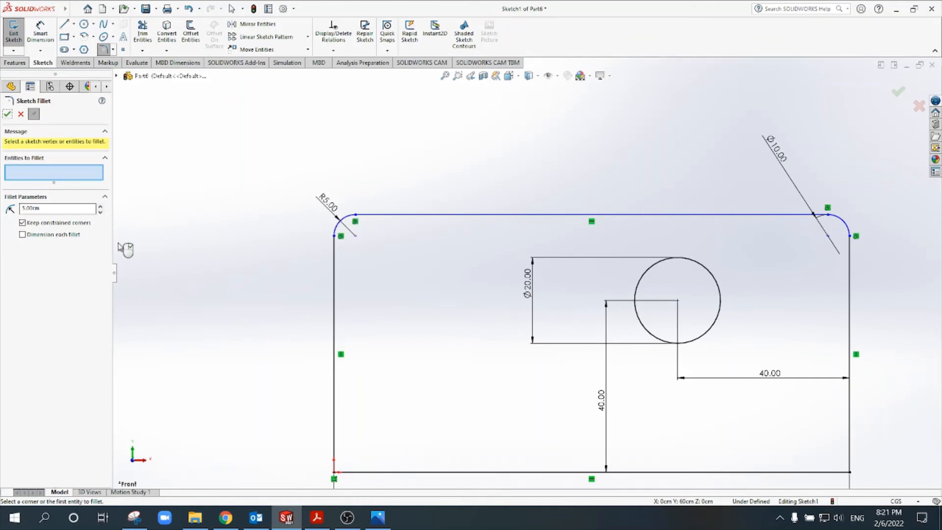
# Step: Check the lower corner chamfer dimensions on the Part 1 drawing in Acrobat Reader, and return to SolidWorks
pyautogui.scroll(1, 314, 258)
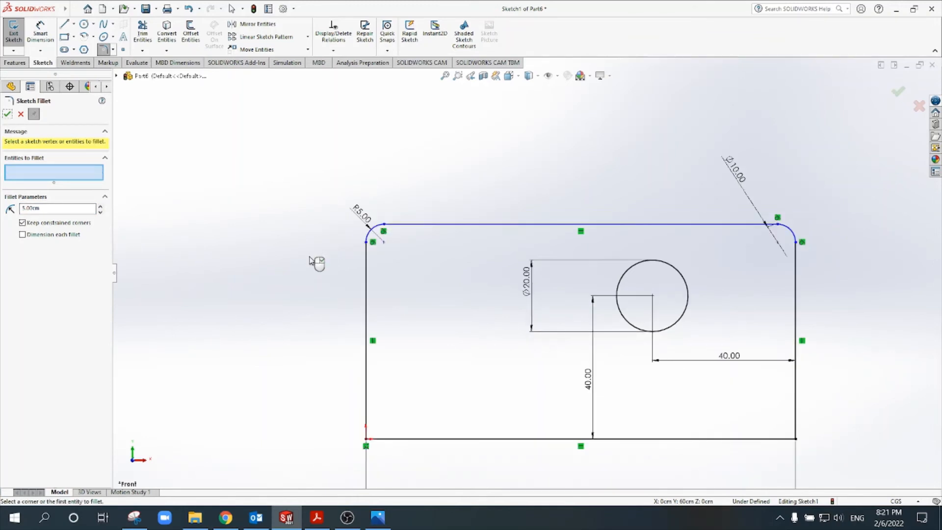
pyautogui.click(316, 526)
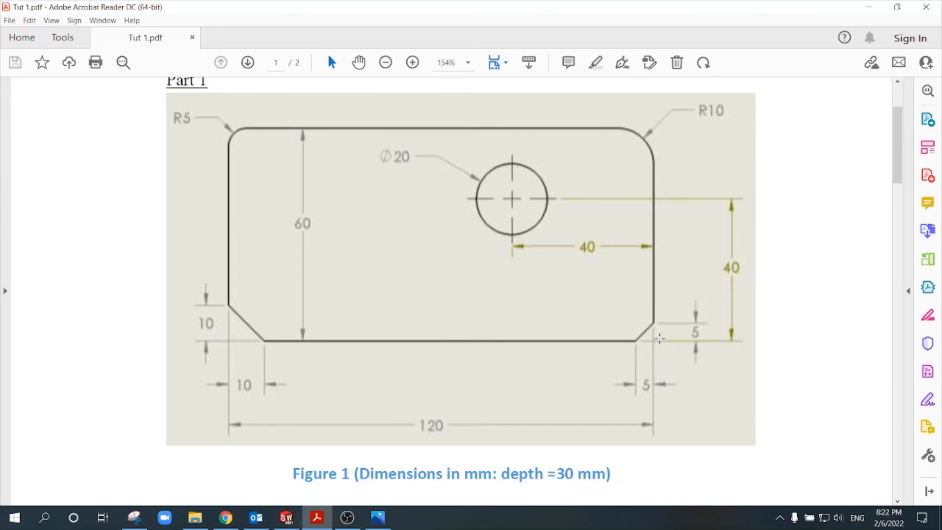
pyautogui.click(286, 518)
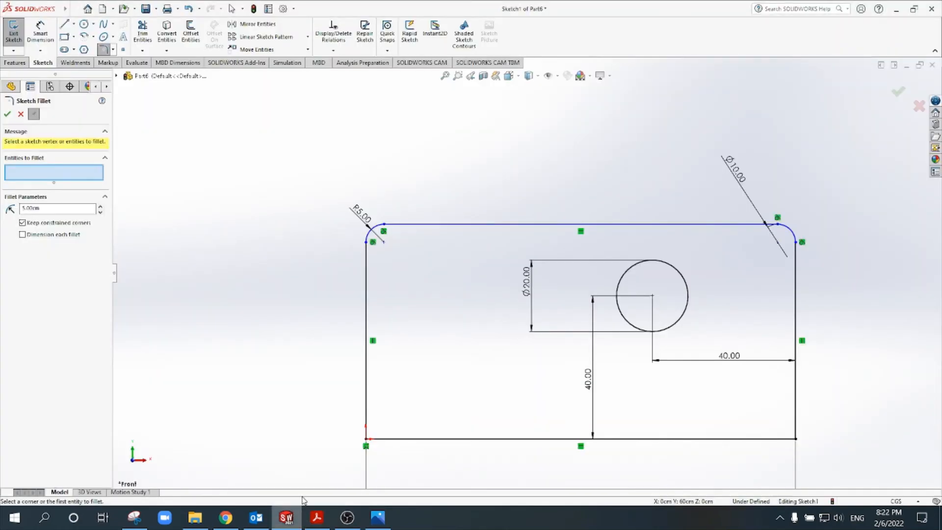
# Step: Draw a diagonal line across the rectangle's lower-right corner and trim off its ends outside the rectangle
pyautogui.scroll(-3, 722, 407)
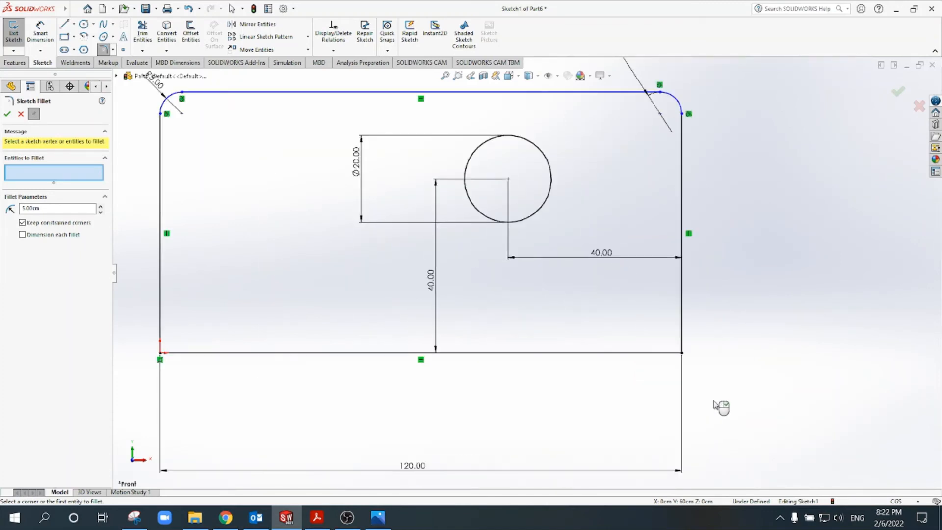
pyautogui.click(65, 24)
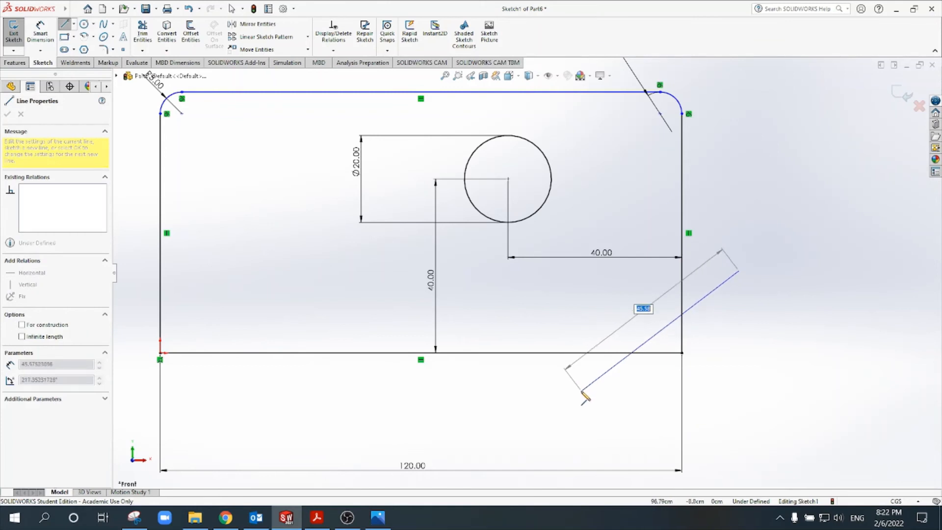
pyautogui.click(581, 391)
pyautogui.press('Escape')
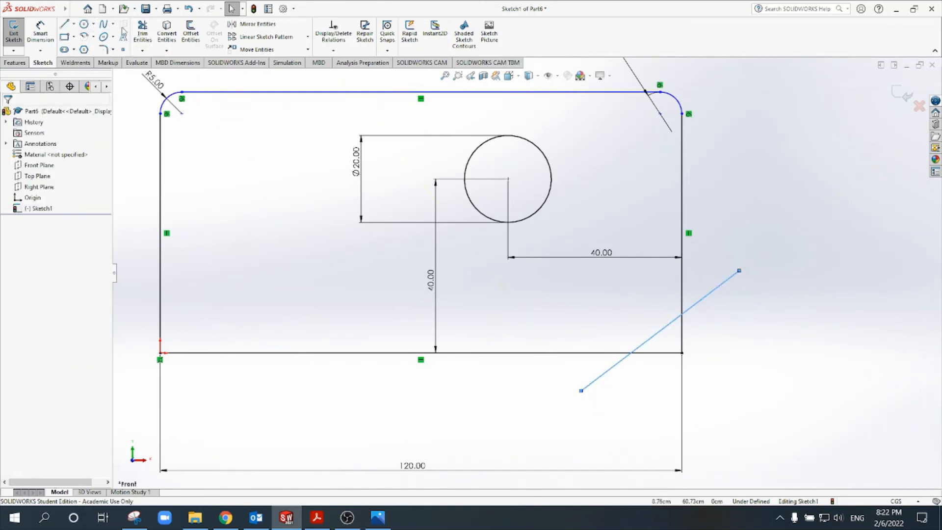
pyautogui.click(142, 32)
pyautogui.moveTo(716, 296)
pyautogui.mouseDown()
pyautogui.moveTo(665, 361)
pyautogui.moveTo(594, 377)
pyautogui.mouseUp()
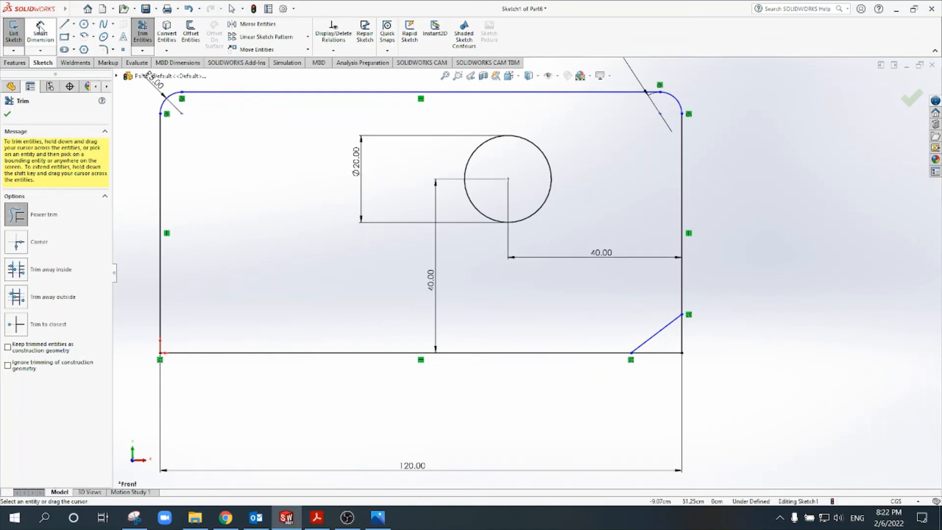
# Step: Dimension the vertical distance from the diagonal line's upper end to the lower-right corner as 5
pyautogui.click(40, 33)
pyautogui.scroll(-3, 697, 326)
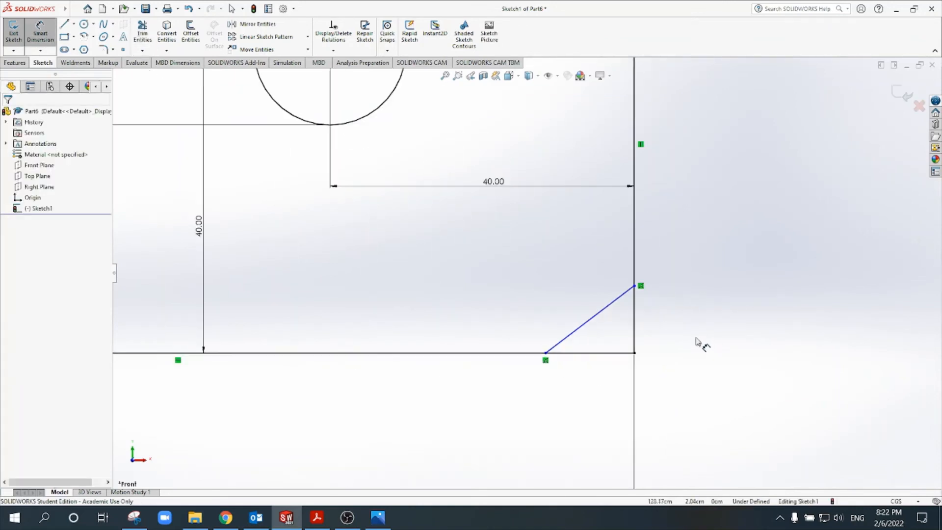
pyautogui.click(643, 289)
pyautogui.click(636, 352)
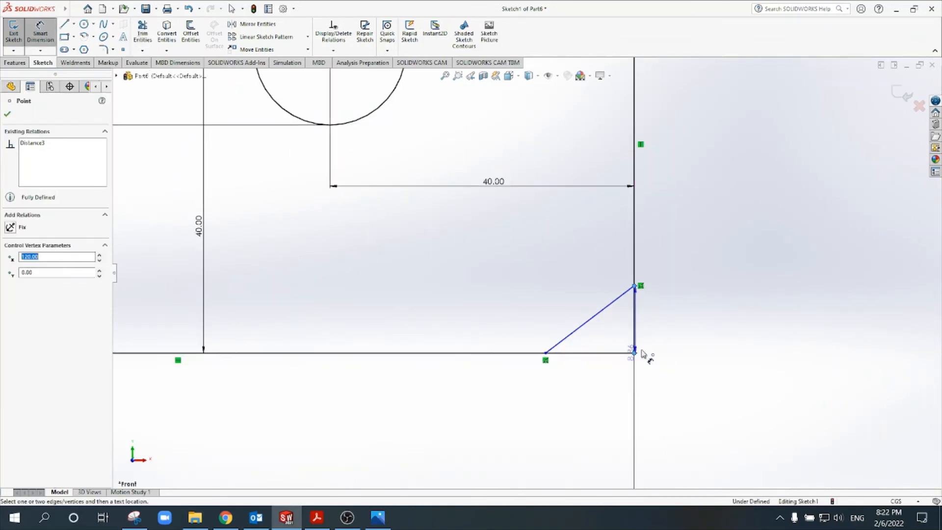
pyautogui.click(688, 324)
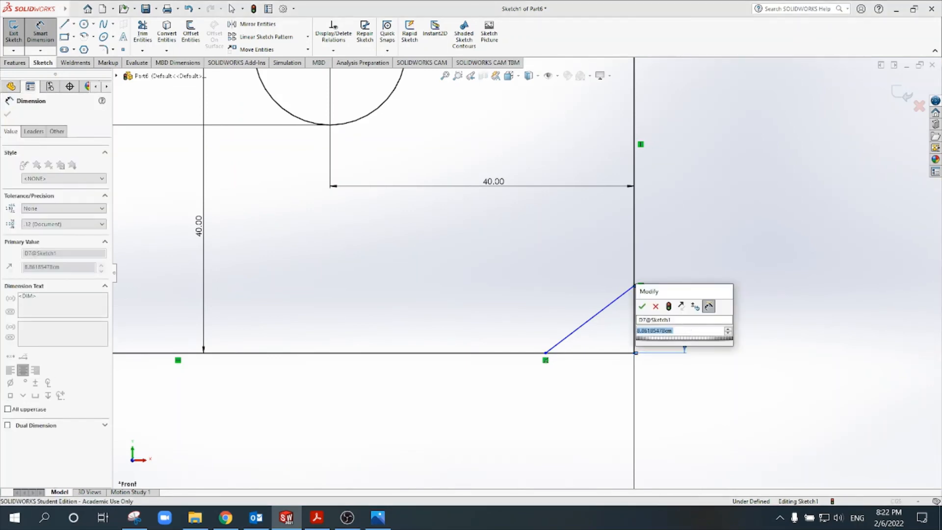
pyautogui.write('5')
pyautogui.press('Return')
# Step: Dimension the horizontal distance from the diagonal line's lower end to the lower-right corner as 5
pyautogui.click(635, 353)
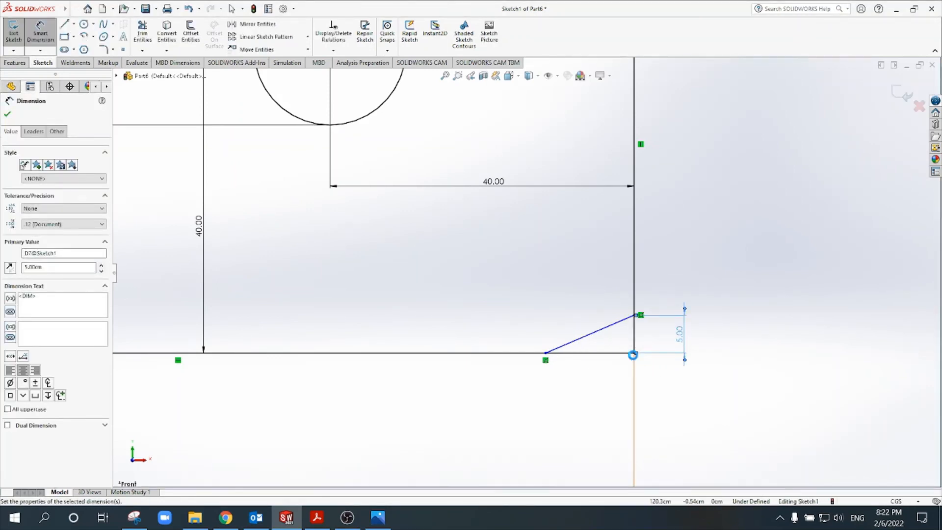
pyautogui.click(546, 353)
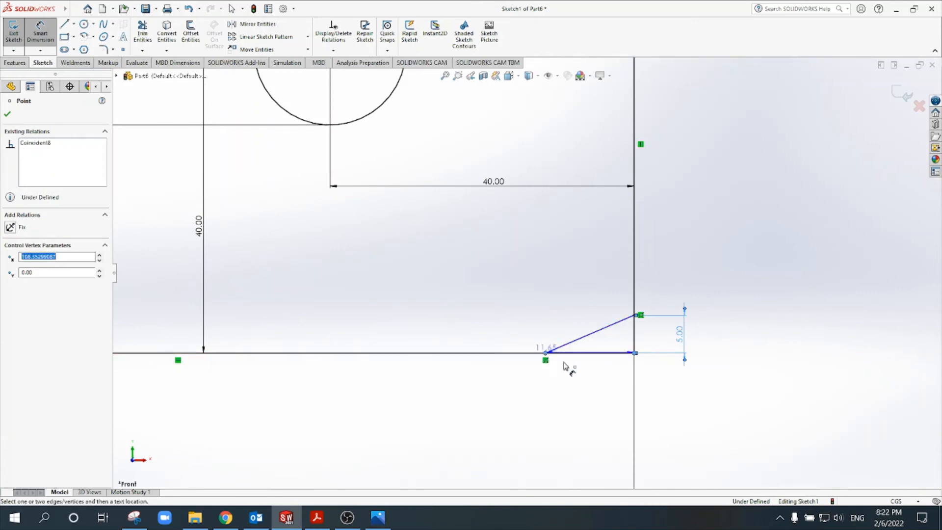
pyautogui.click(584, 401)
pyautogui.write('5')
pyautogui.press('Return')
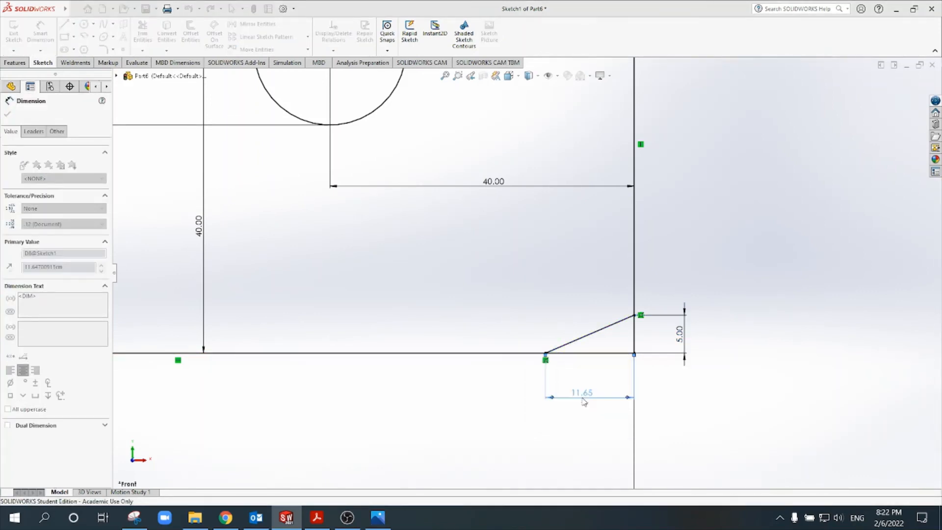
pyautogui.press('Escape')
# Step: Trim the two short edge segments outside the diagonal line to leave the lower-right corner chamfered
pyautogui.click(142, 34)
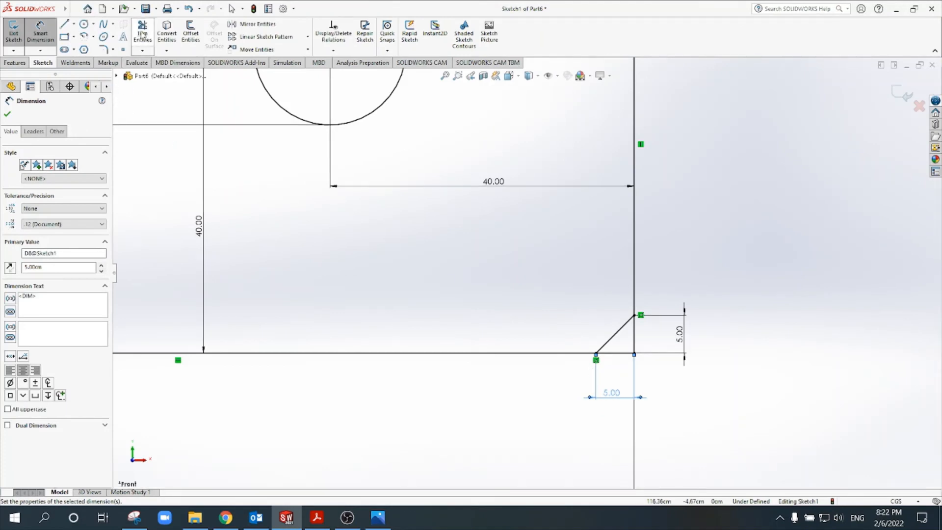
pyautogui.scroll(-3, 658, 346)
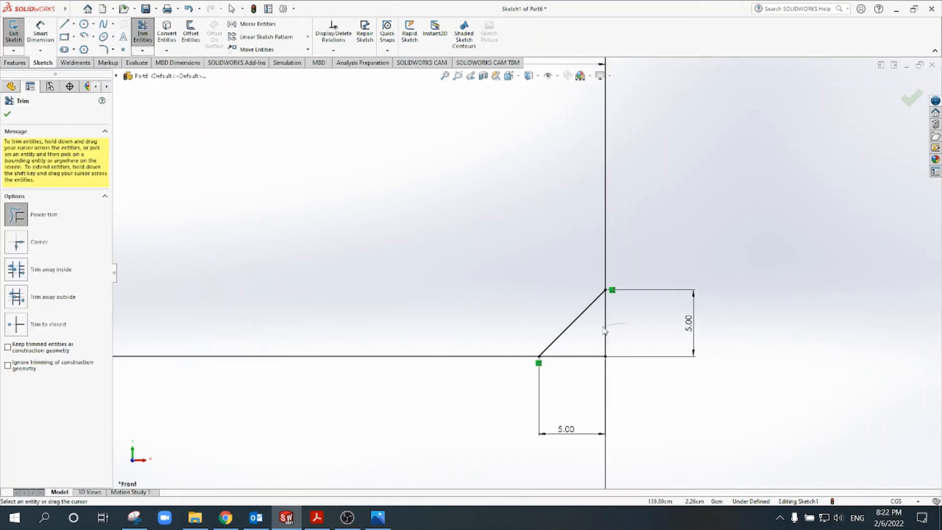
pyautogui.moveTo(638, 336); pyautogui.dragTo(629, 341)
pyautogui.moveTo(579, 364)
pyautogui.mouseDown()
pyautogui.moveTo(608, 358)
pyautogui.moveTo(597, 354)
pyautogui.mouseUp()
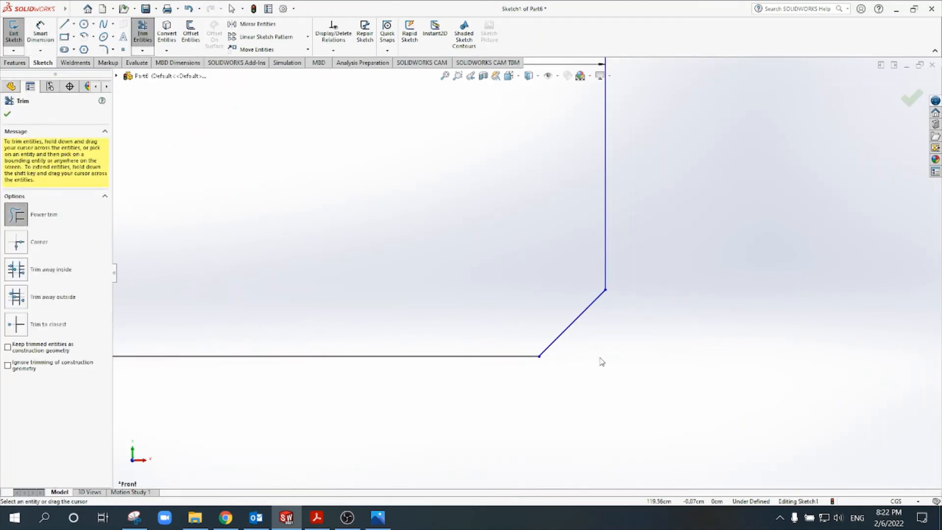
pyautogui.press('Escape')
# Step: Add an equal-distance sketch chamfer of 10 cm to the lower-left corner, and exit the sketch
pyautogui.press('f')
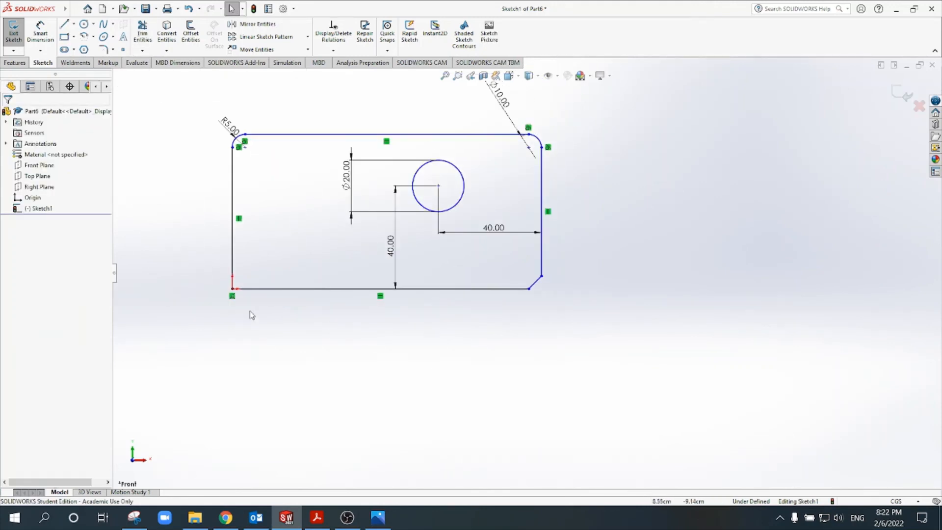
pyautogui.scroll(-3, 212, 280)
pyautogui.click(113, 50)
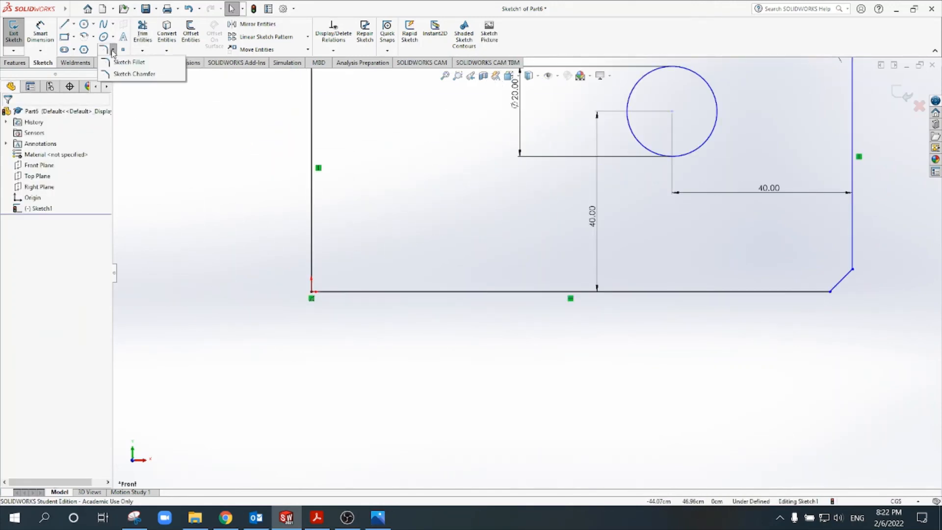
pyautogui.click(137, 74)
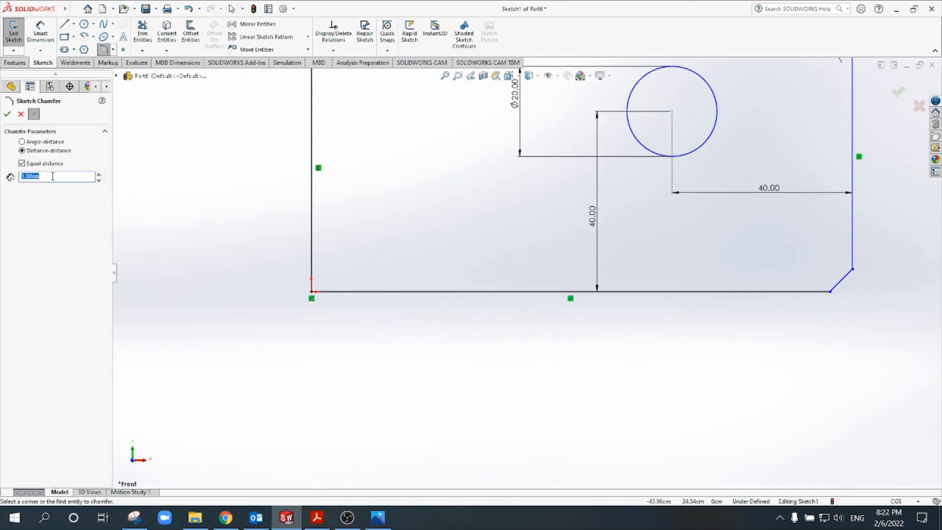
pyautogui.write('10')
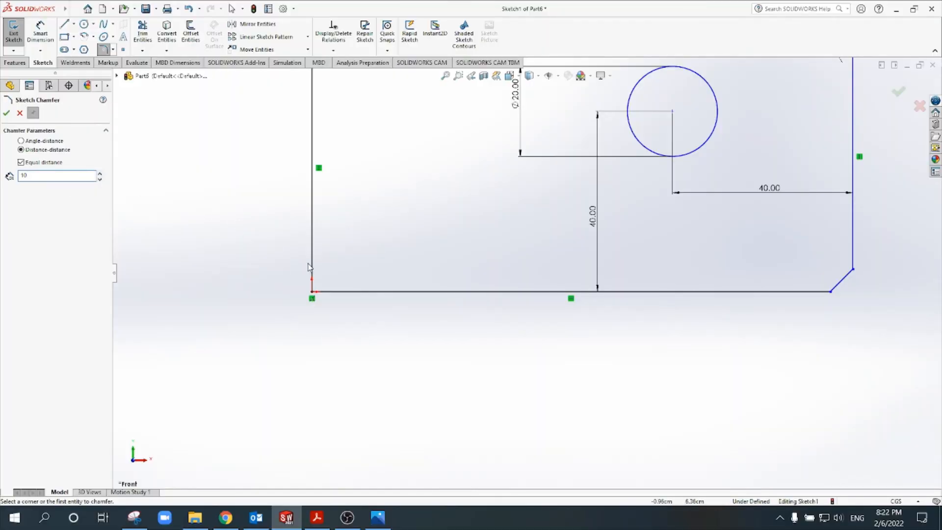
pyautogui.click(312, 293)
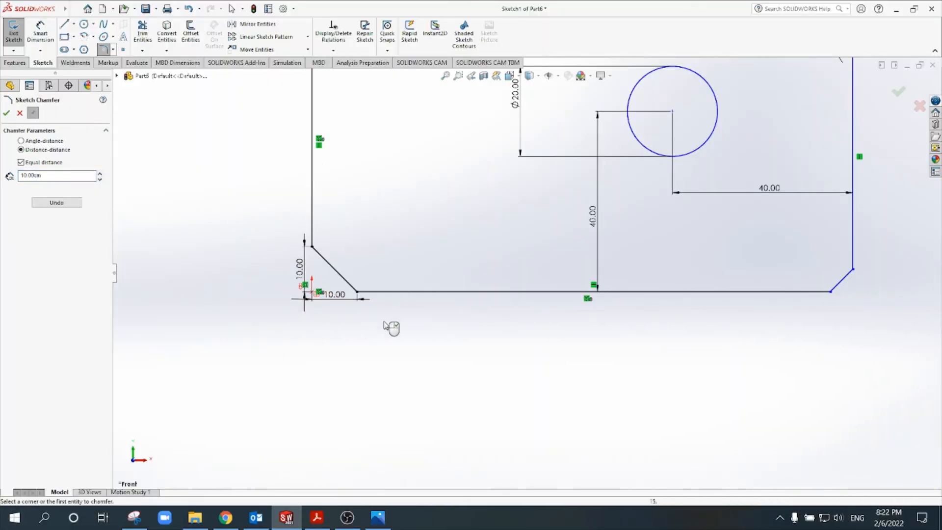
pyautogui.scroll(3, 410, 355)
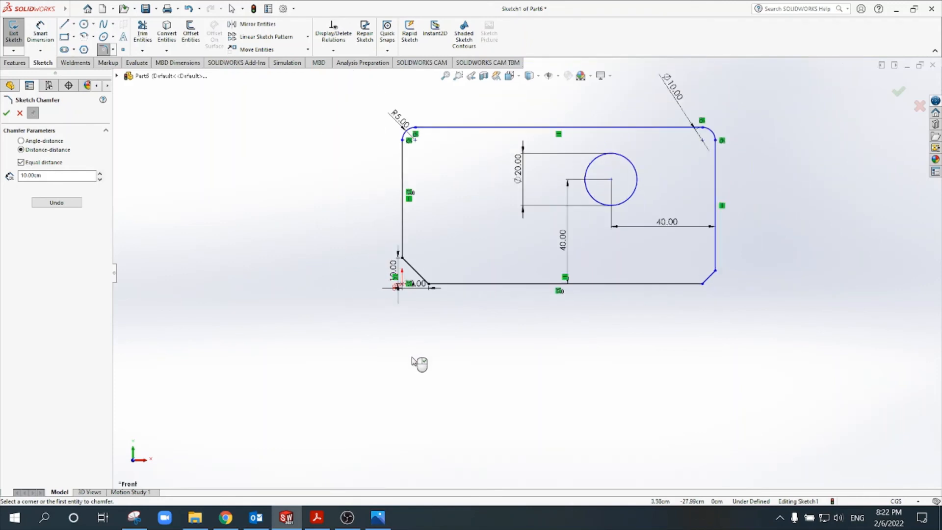
pyautogui.click(896, 96)
pyautogui.click(902, 95)
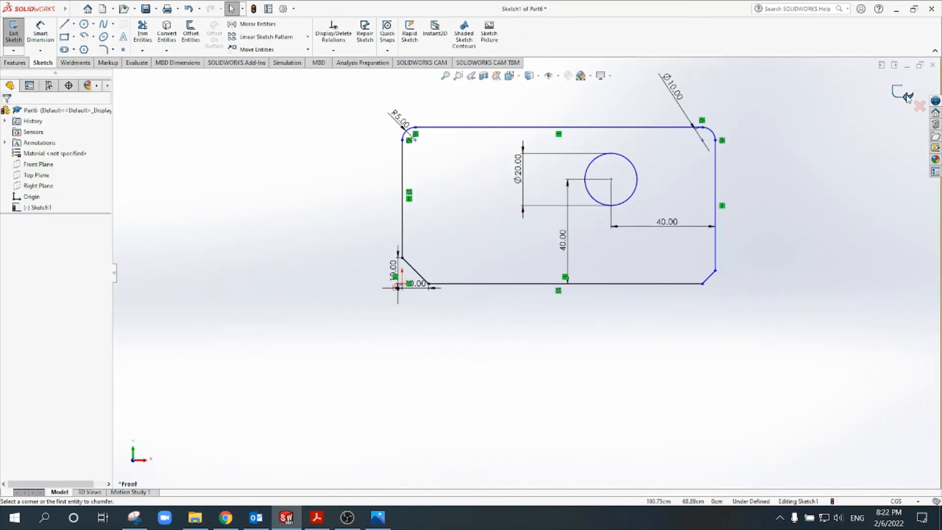
pyautogui.scroll(2, 690, 231)
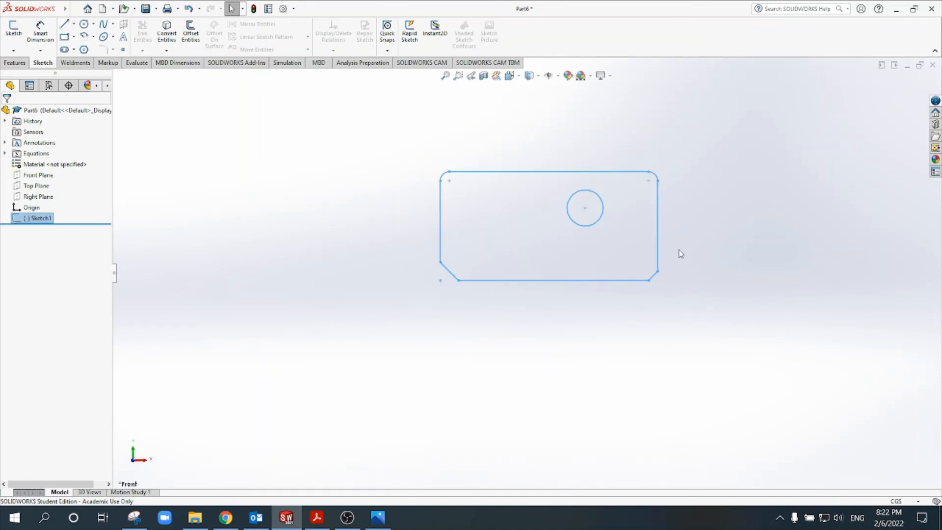
# Step: Start a blind Boss-Extrude from the plate's outer contour with a depth of about 17.6 cm
pyautogui.click(197, 110)
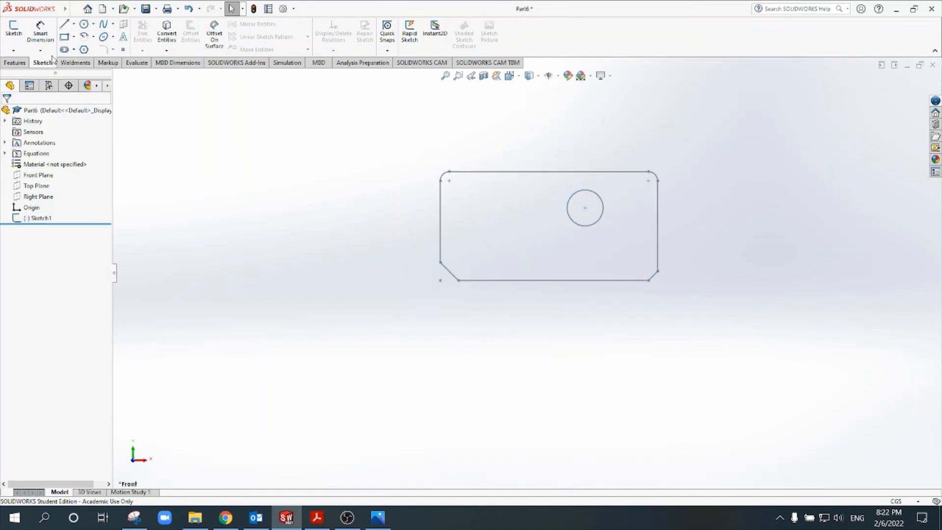
pyautogui.click(20, 63)
pyautogui.click(17, 33)
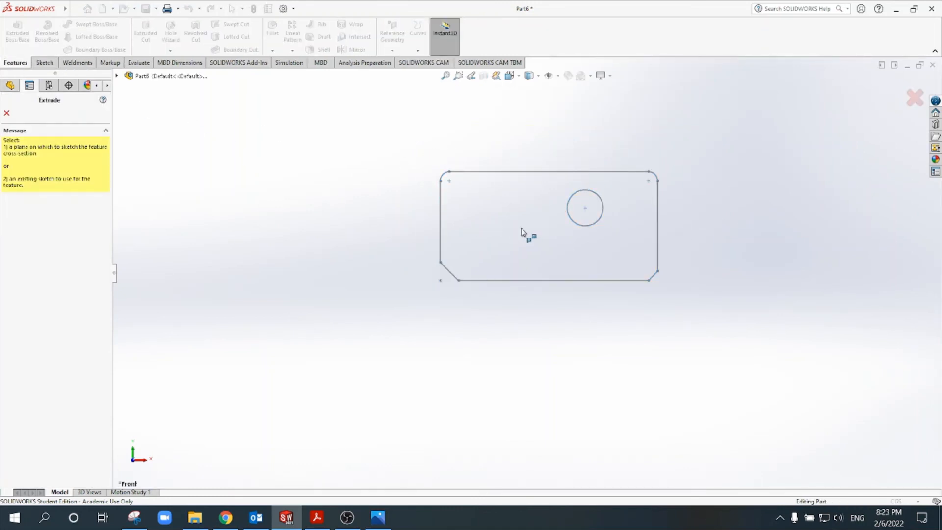
pyautogui.click(515, 175)
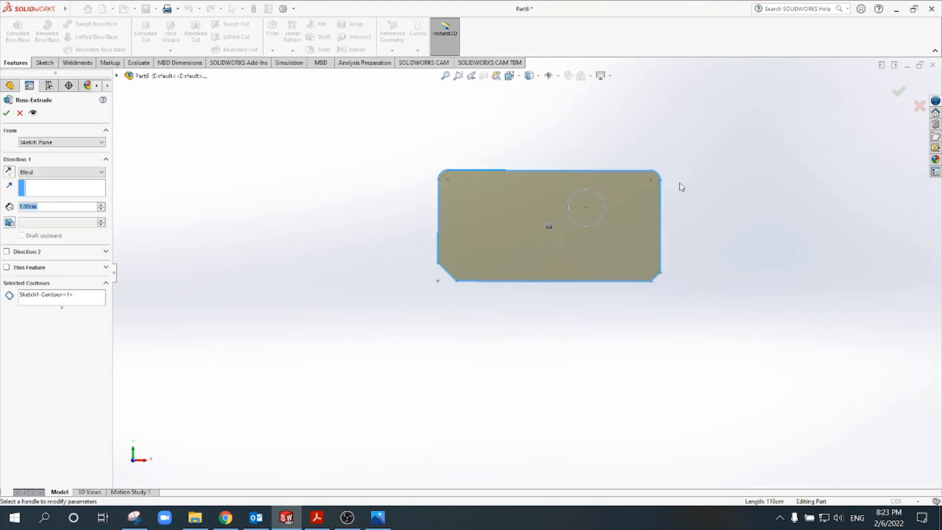
pyautogui.moveTo(518, 286); pyautogui.dragTo(537, 291)
pyautogui.press('z')
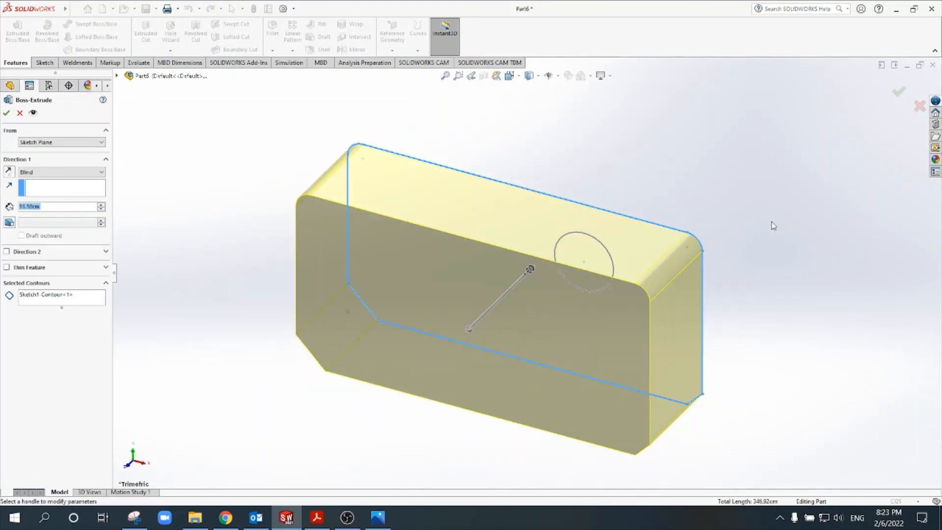
pyautogui.moveTo(471, 332)
pyautogui.mouseDown()
pyautogui.moveTo(486, 328)
pyautogui.moveTo(522, 281)
pyautogui.moveTo(504, 305)
pyautogui.mouseUp()
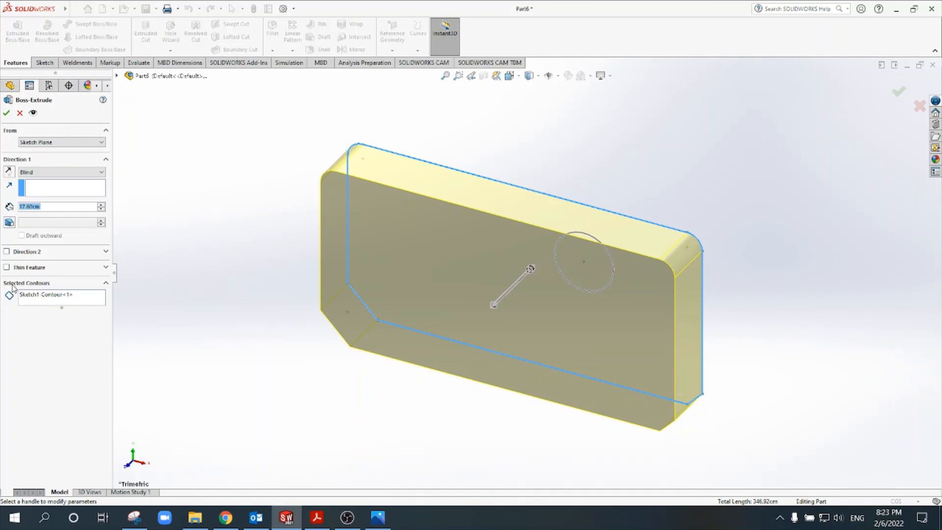
# Step: Add the circle's region to the extrusion's selected contours to form the through hole, and finish the extrusion
pyautogui.click(45, 301)
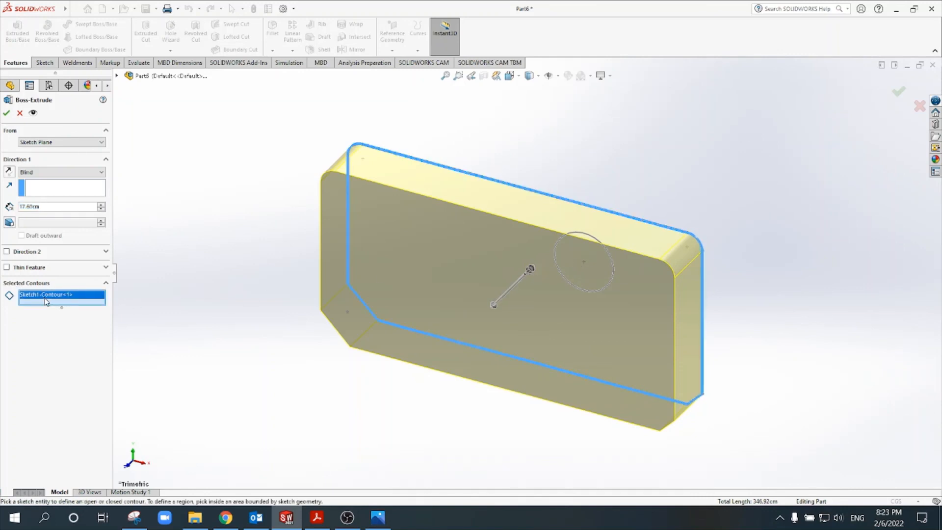
pyautogui.click(570, 273)
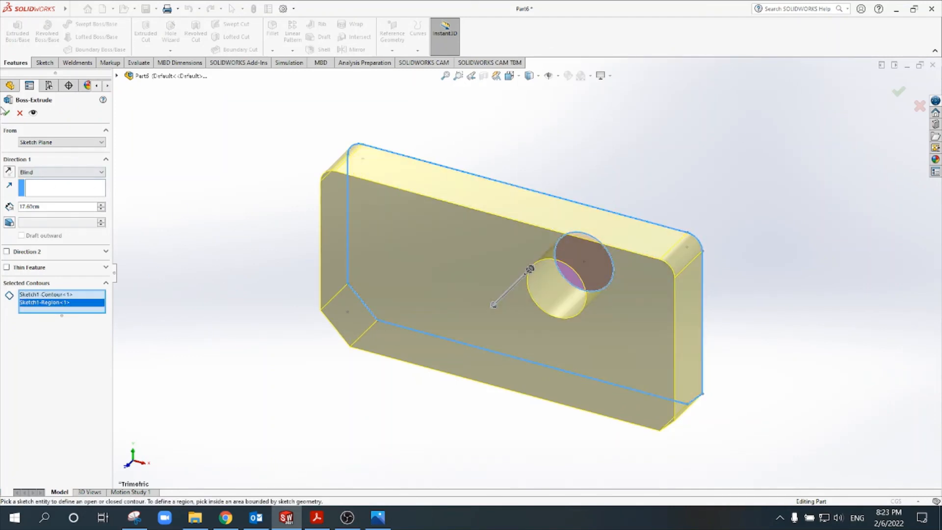
pyautogui.click(6, 115)
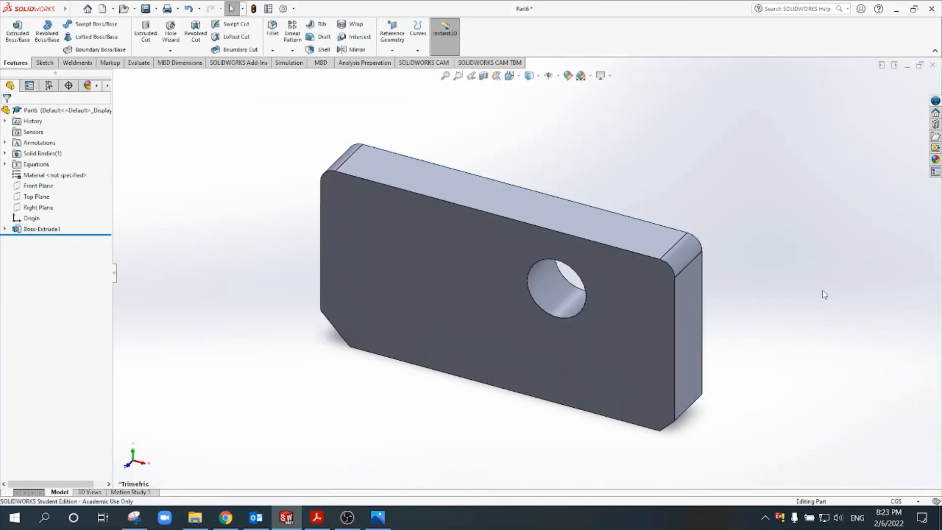
pyautogui.moveTo(809, 286); pyautogui.dragTo(823, 257, button='middle')
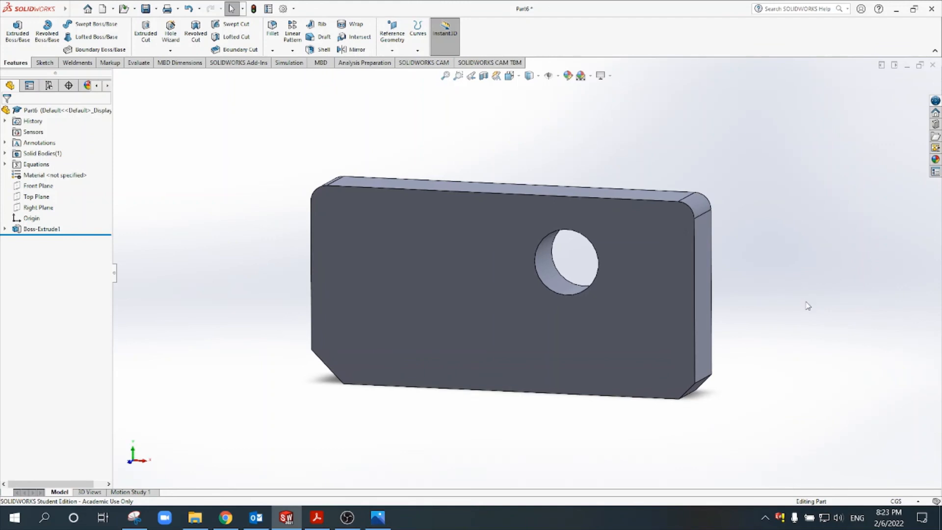